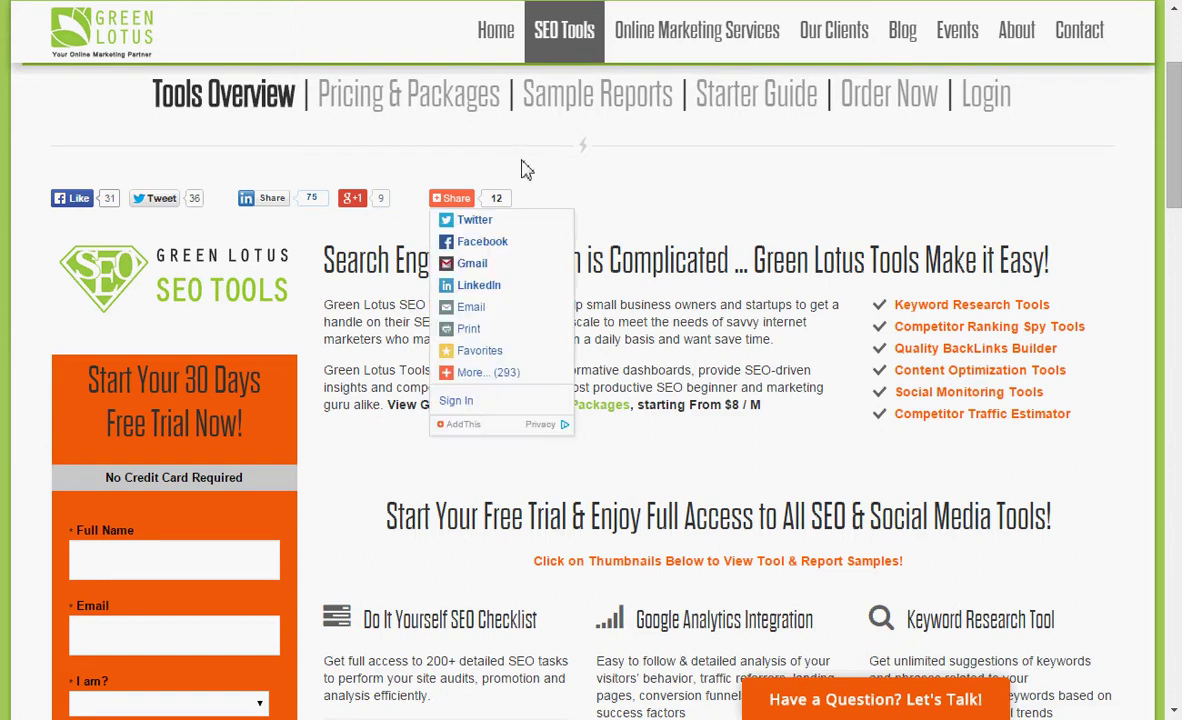
Log in to the SEO tools and open the Rank Tracking tool summary for the Green Lotus project.
mouse_move(563, 35)
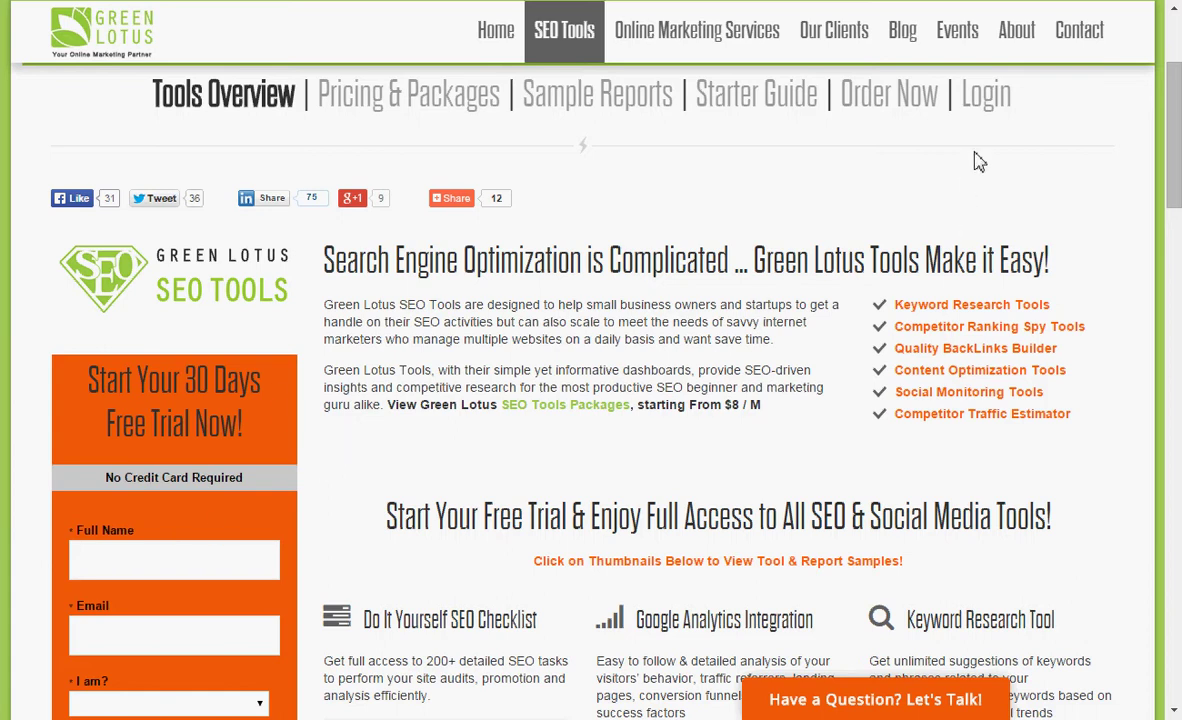
left_click(988, 100)
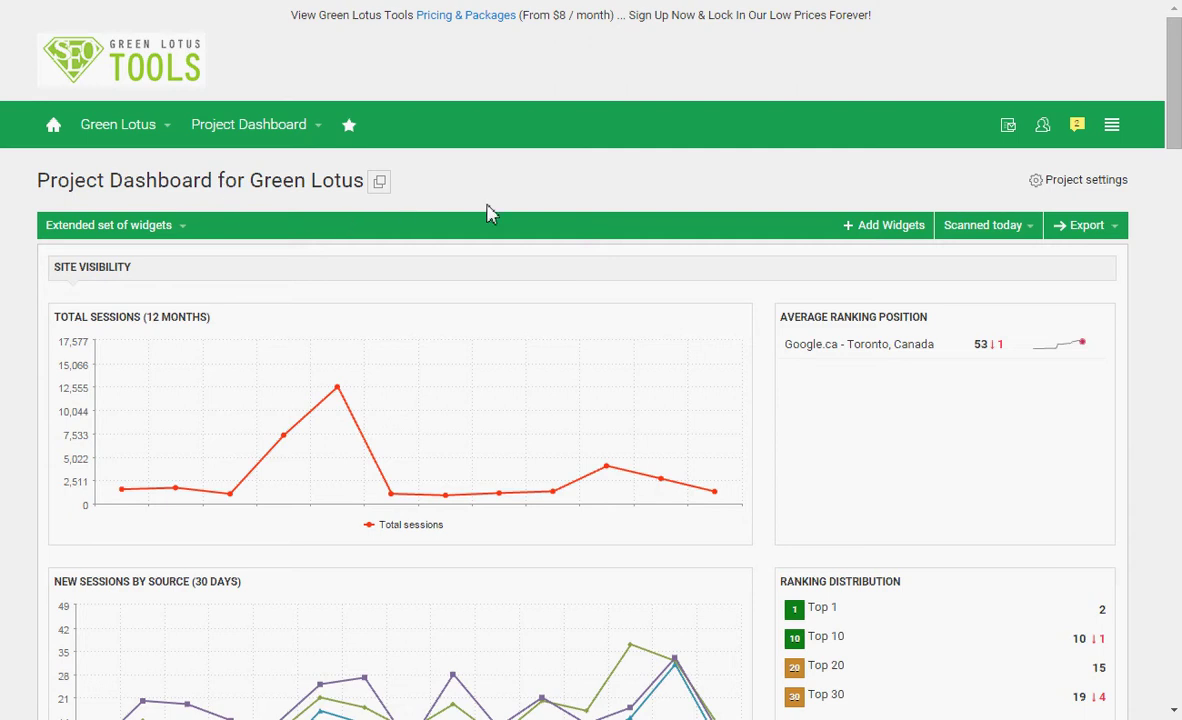
left_click(266, 141)
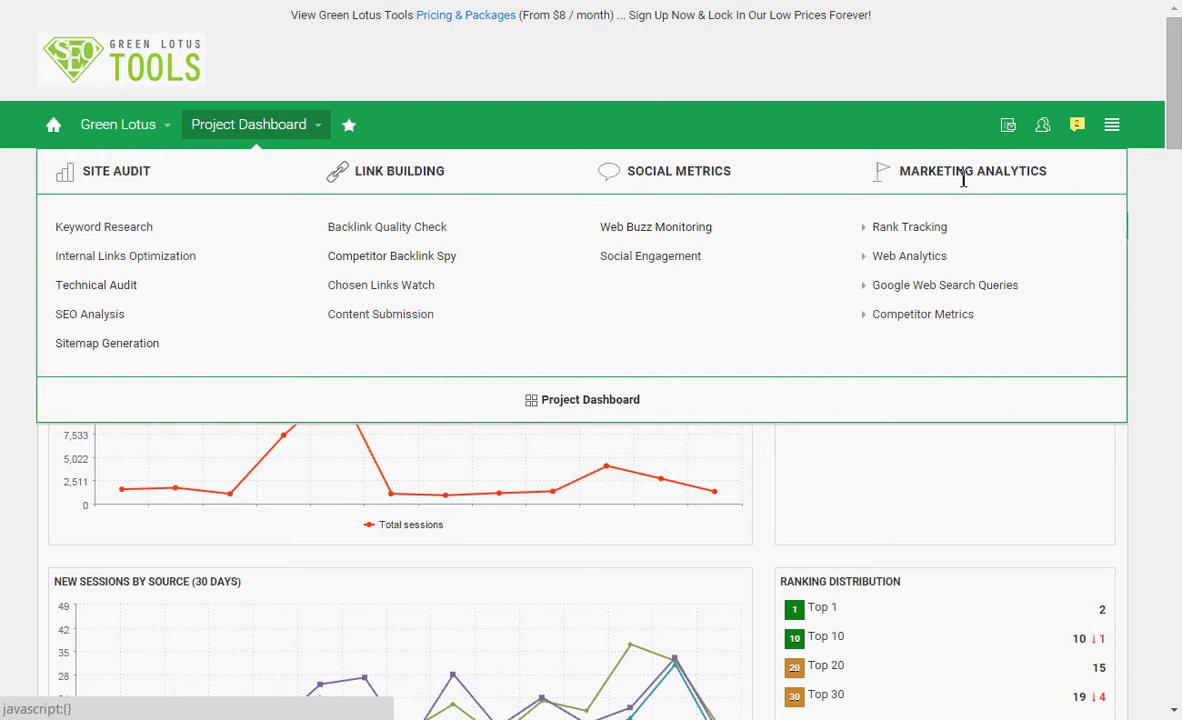
left_click(923, 233)
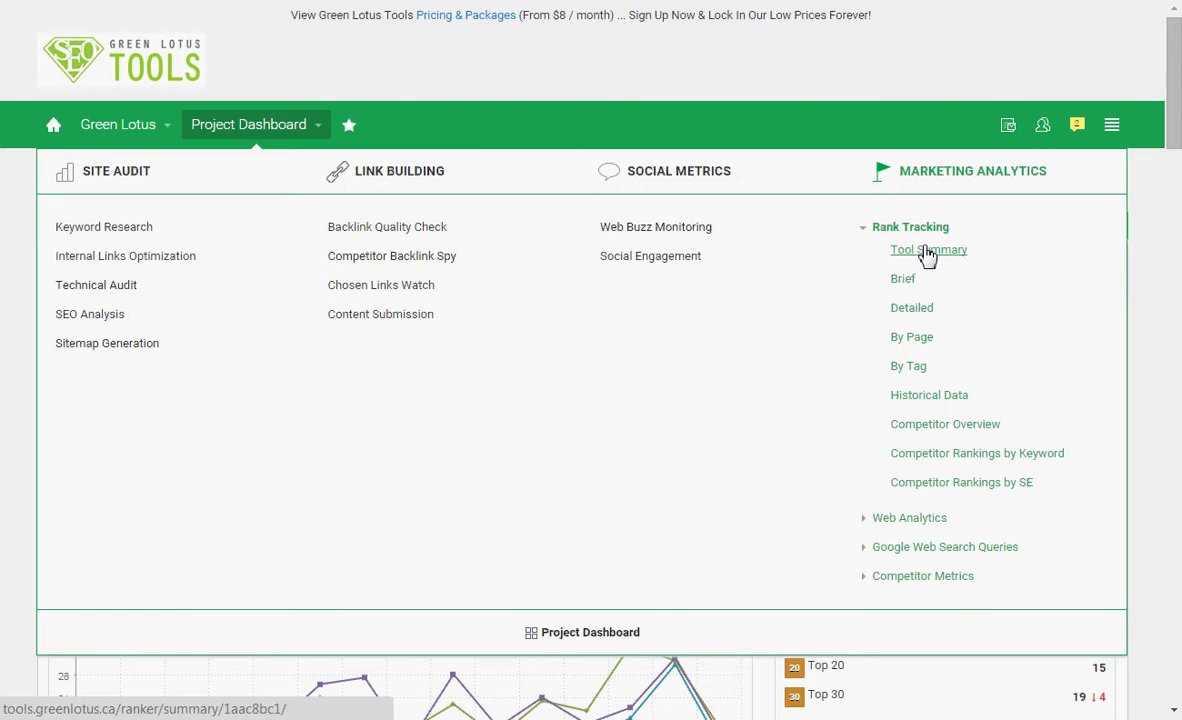
left_click(928, 252)
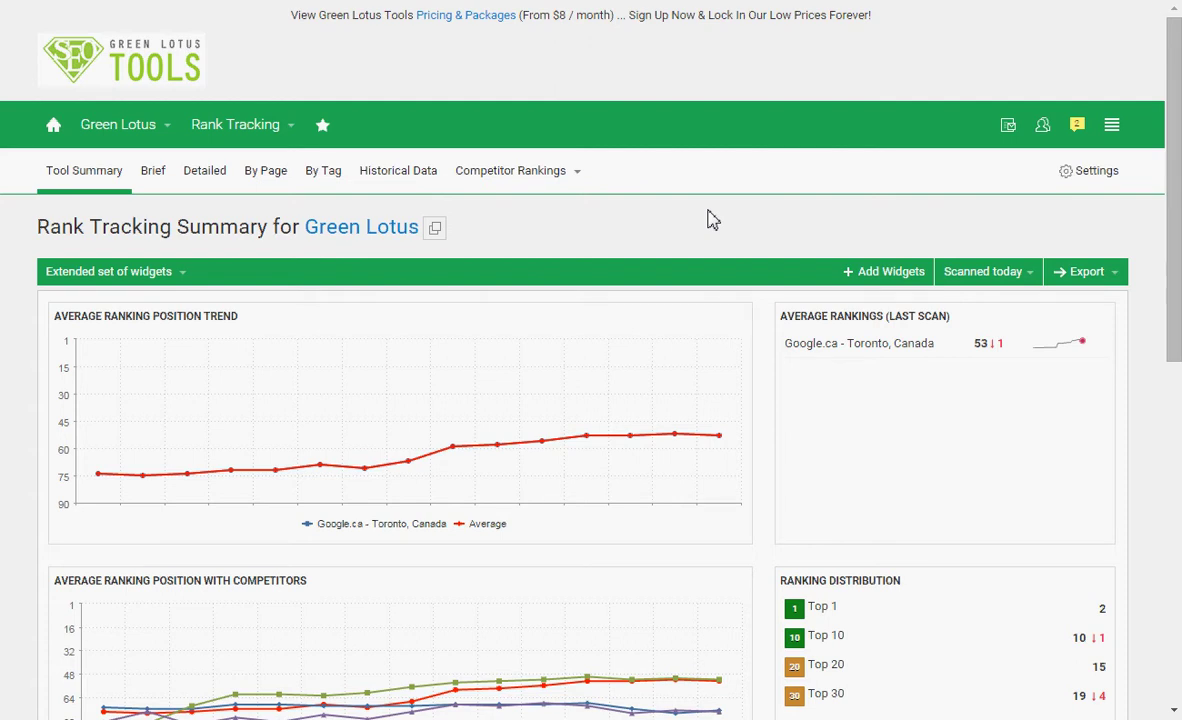
Review the ranking trend, competitor and distribution widgets, and check keyword positions in the brief site rankings report.
scroll(700, 219, "down", 1)
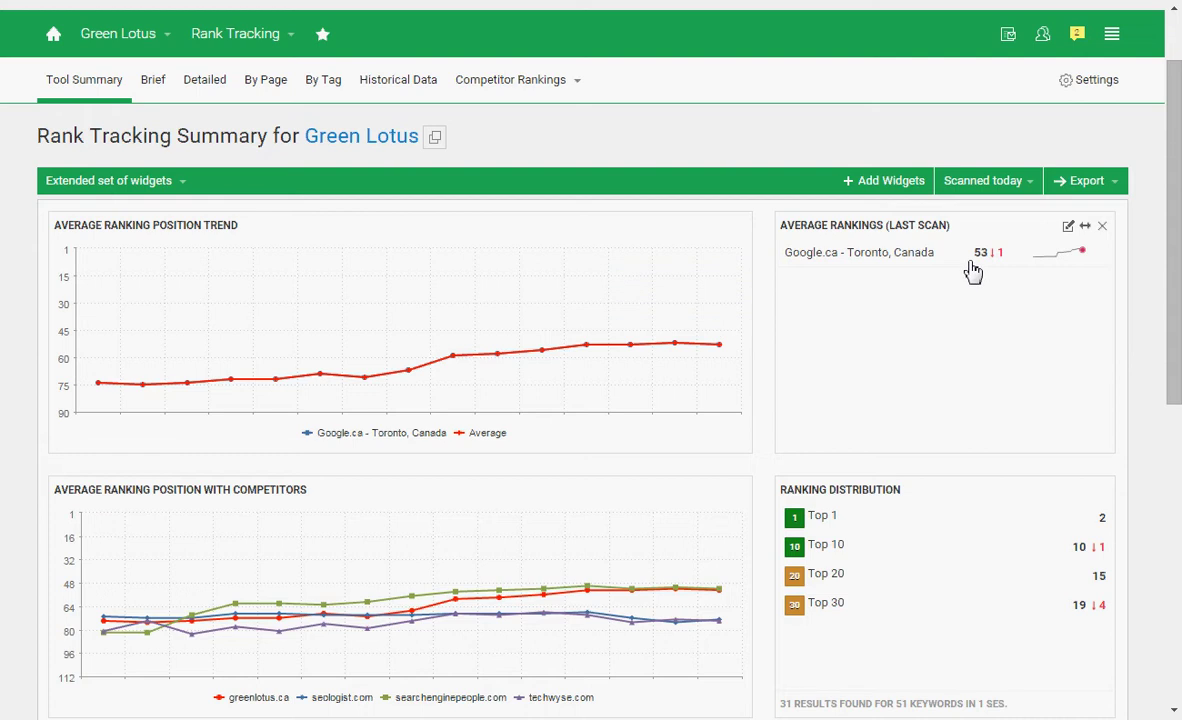
scroll(749, 353, "down", 2)
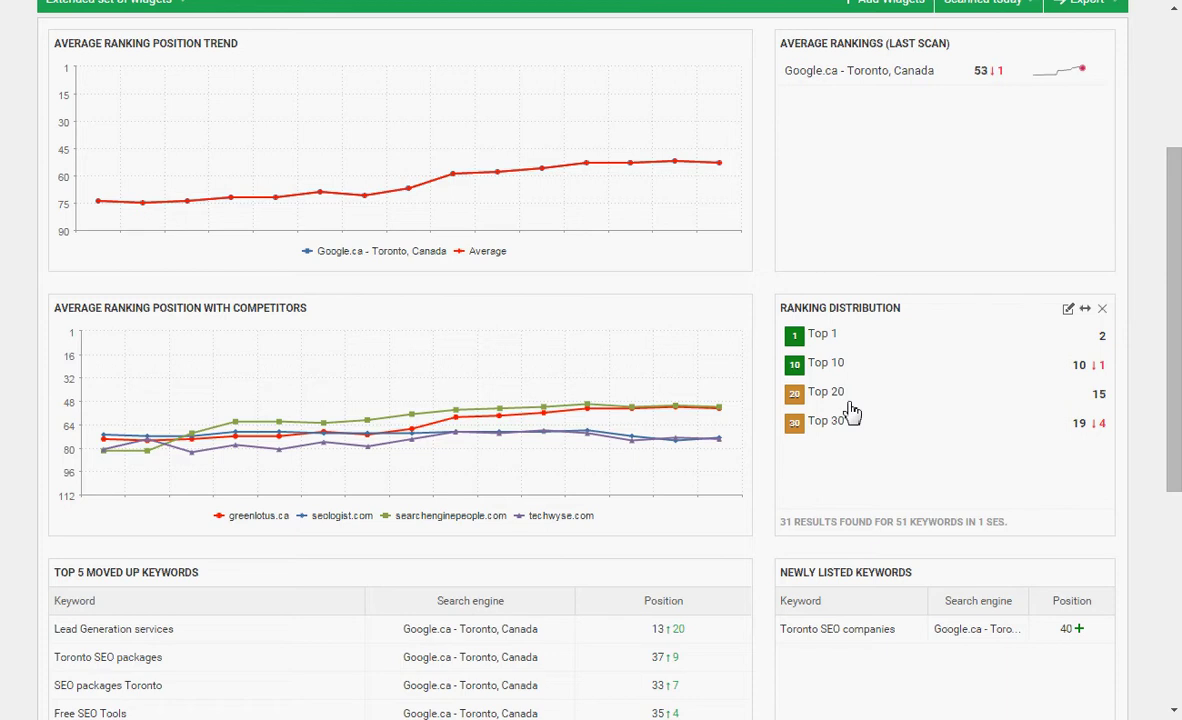
scroll(850, 412, "up", 3)
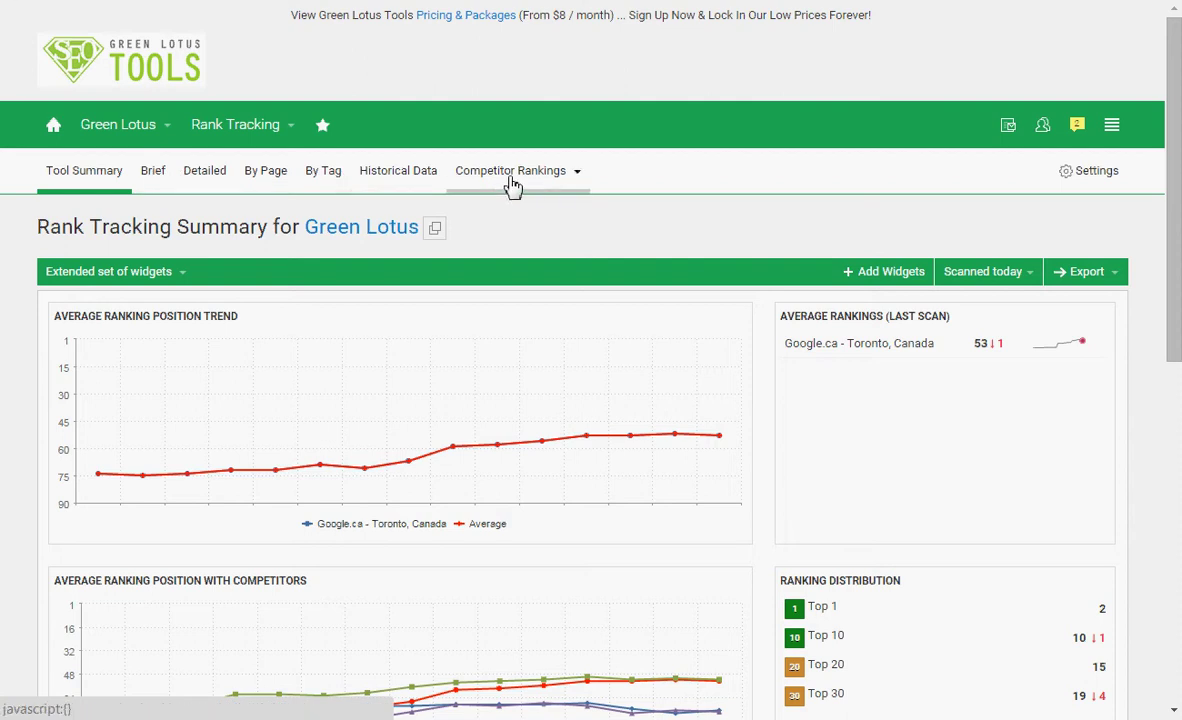
left_click(157, 183)
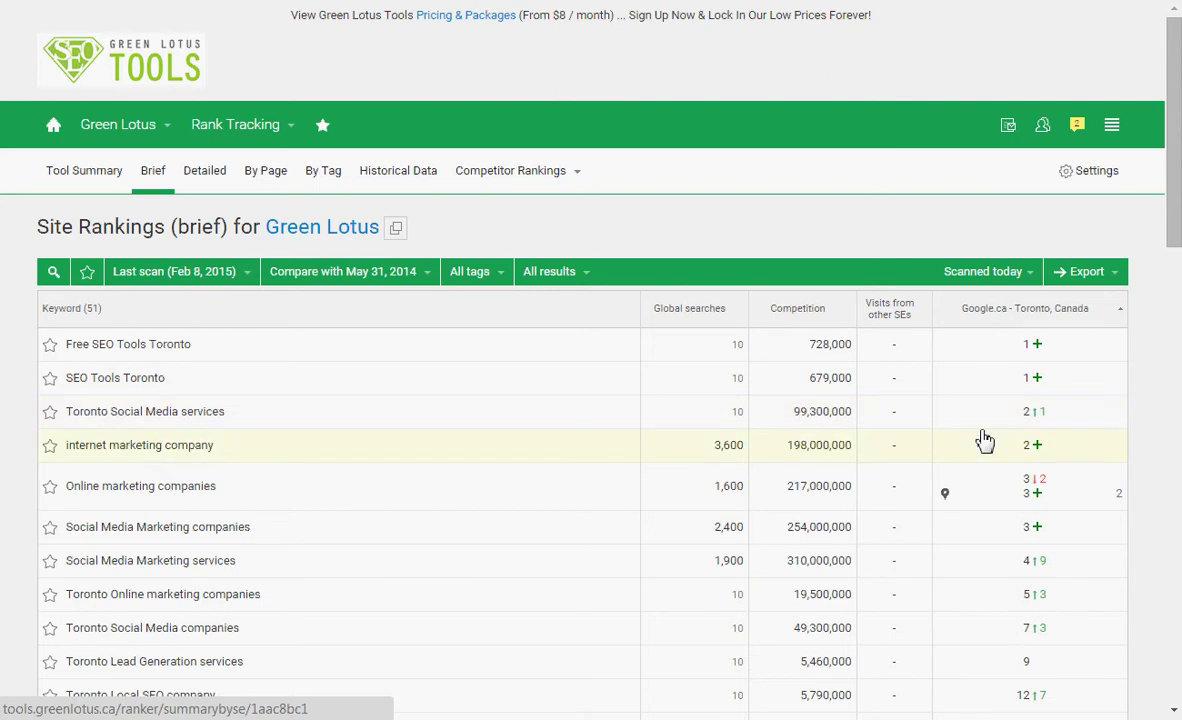
mouse_move(1024, 426)
Enter web design, SEO services and social media services keywords for Toronto, Markham and Mississauga in the rank tracking settings.
left_click(1088, 182)
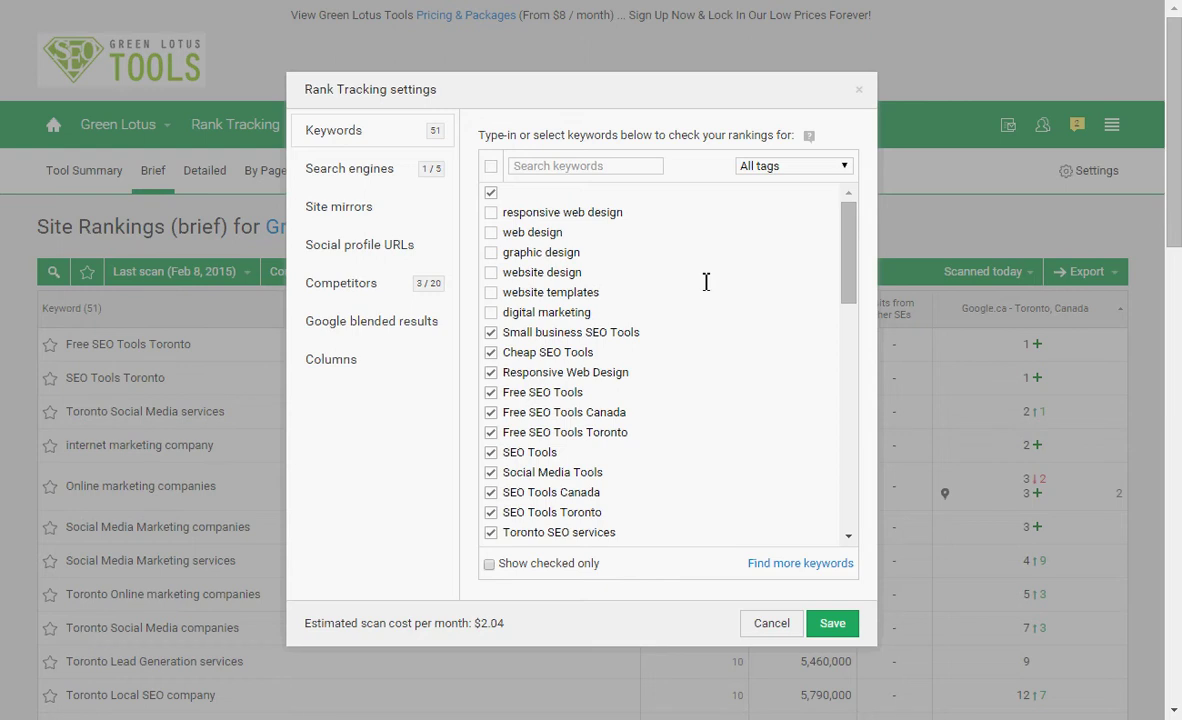
type("Web design Toronto Seo services Toronto Social media services Toronto  Web design Markham Seo services Markham Social media services Markham  Web design Mississauga Seo services Mississauga Social media services Mississauga")
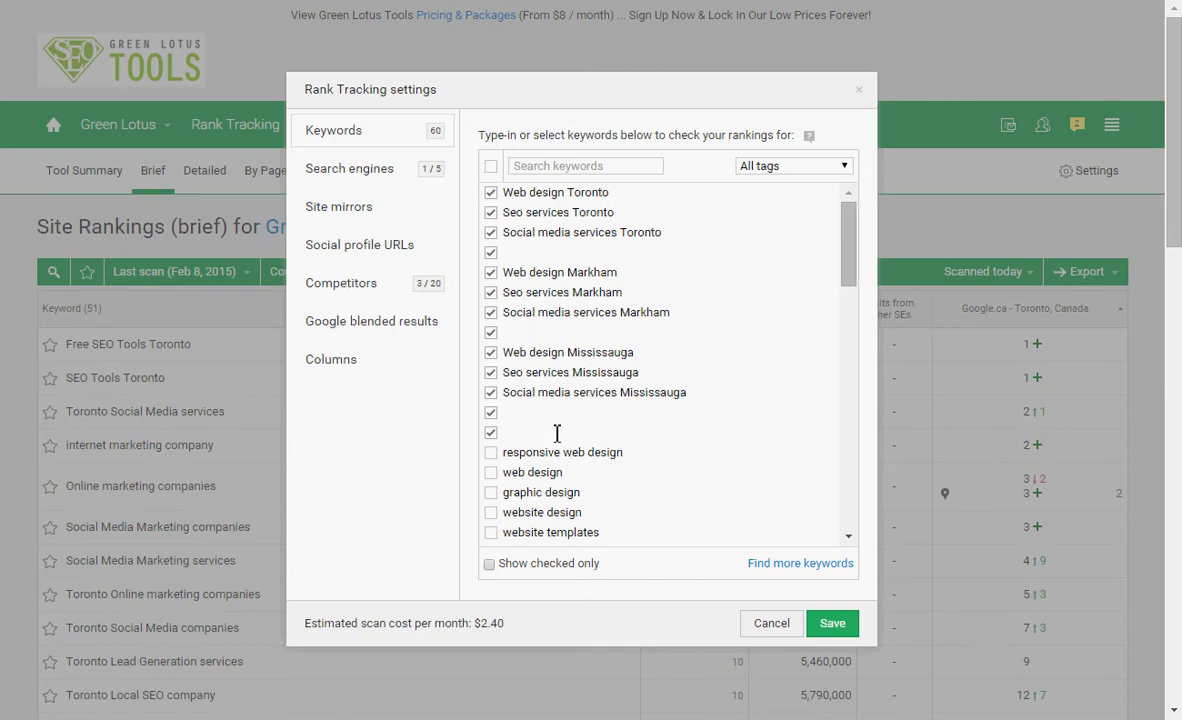
Examine the tracked search engines and the country, engine and language options for adding another one, without adding any.
left_click(370, 174)
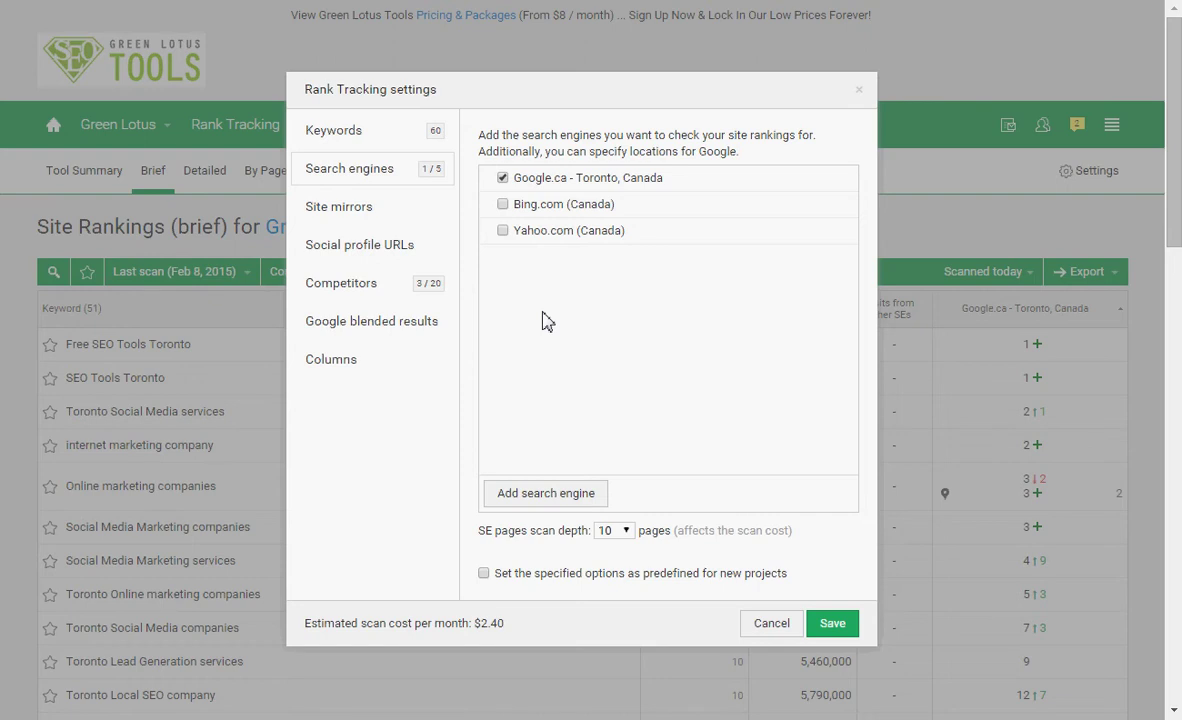
left_click(535, 494)
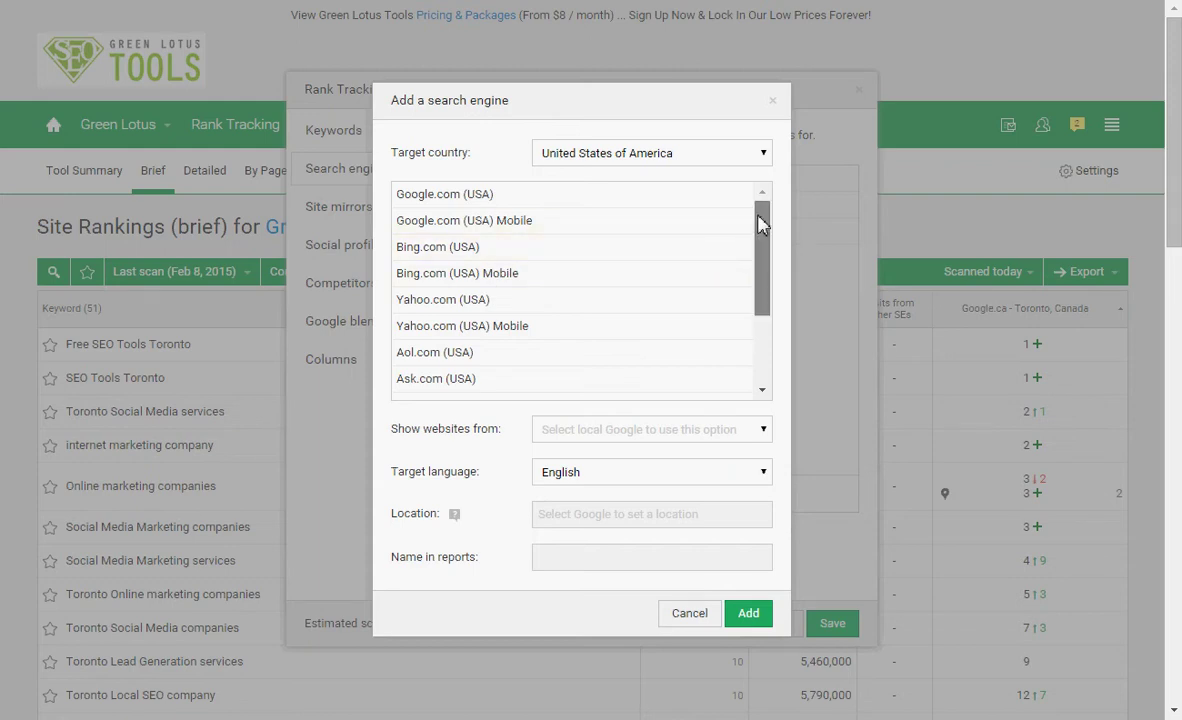
left_click_drag(760, 226, 760, 228)
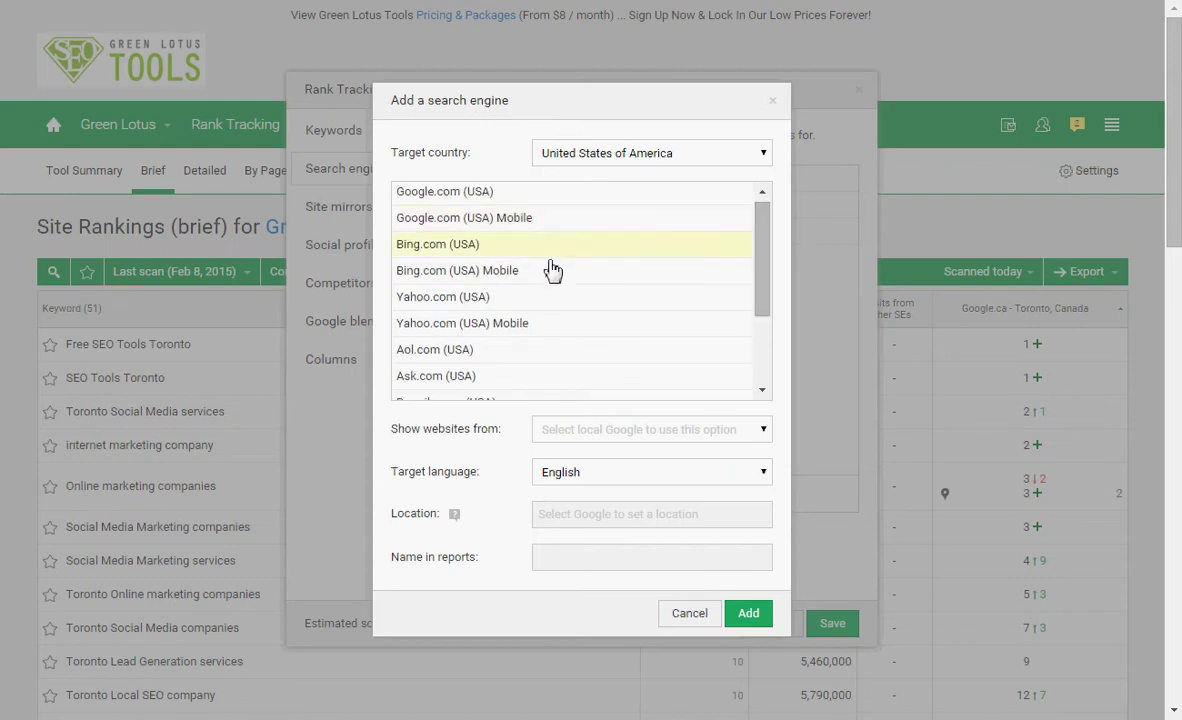
left_click(643, 157)
left_click(501, 546)
left_click(593, 476)
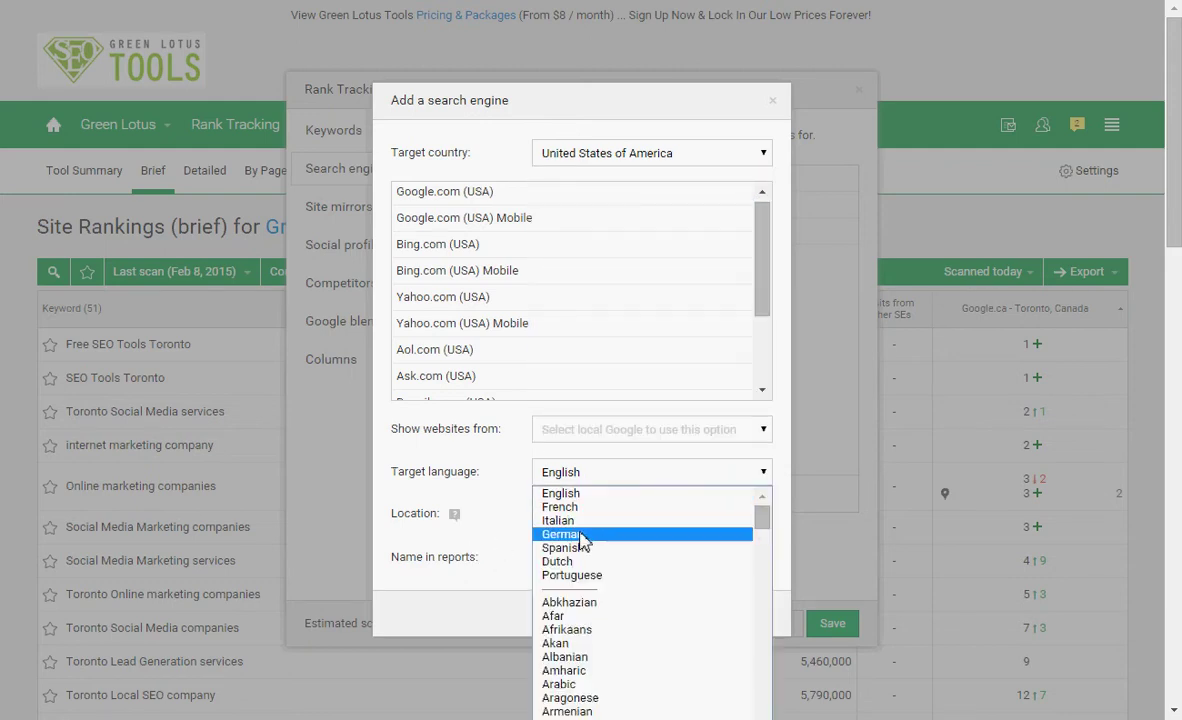
left_click(451, 493)
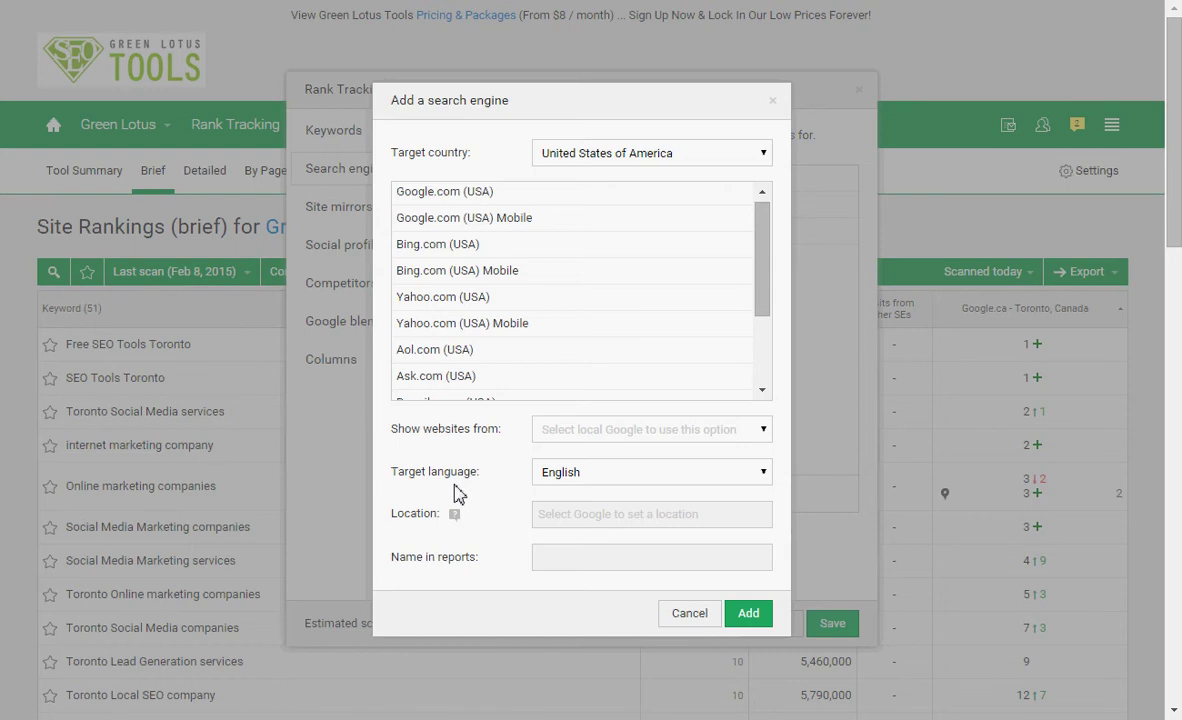
left_click(677, 617)
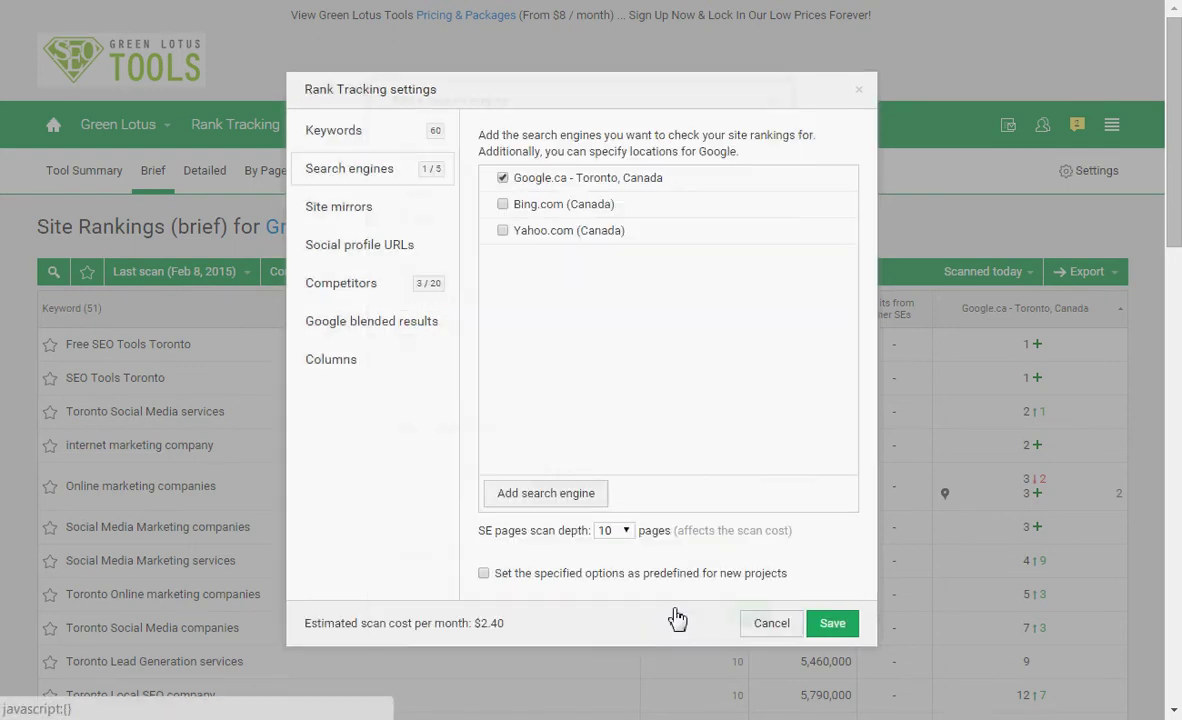
Review the social profile URLs, competitors, Google blended results and columns settings, and close the settings without saving.
left_click(391, 256)
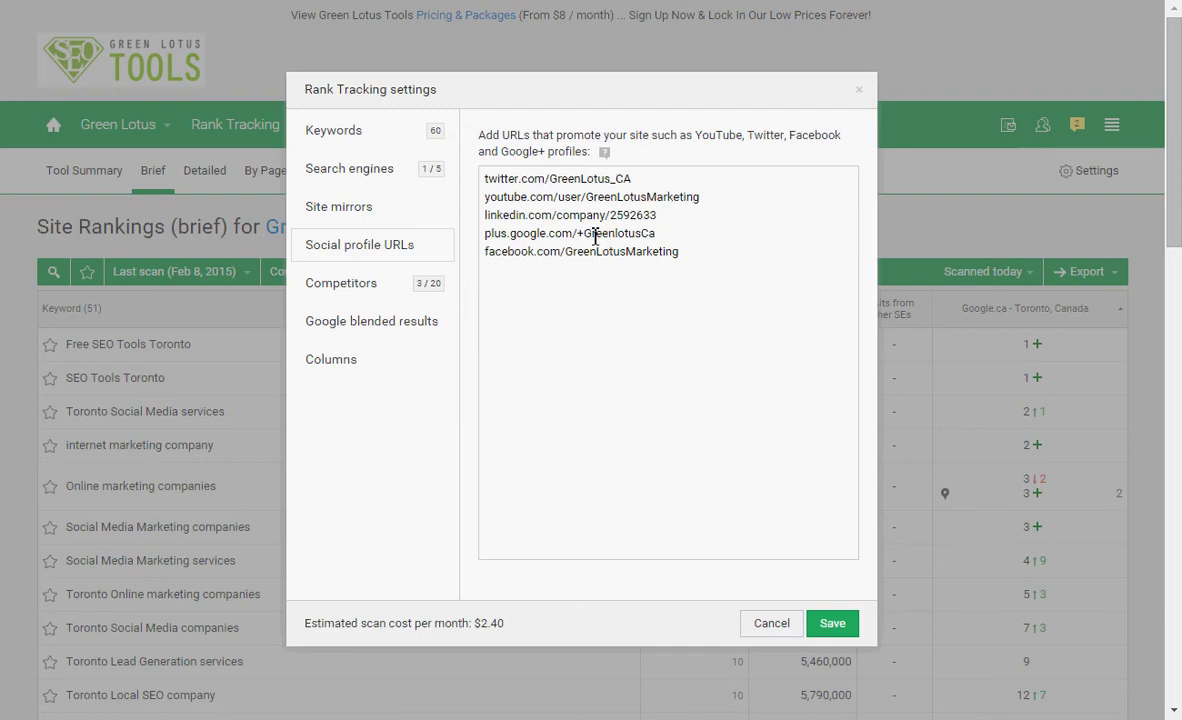
left_click(378, 287)
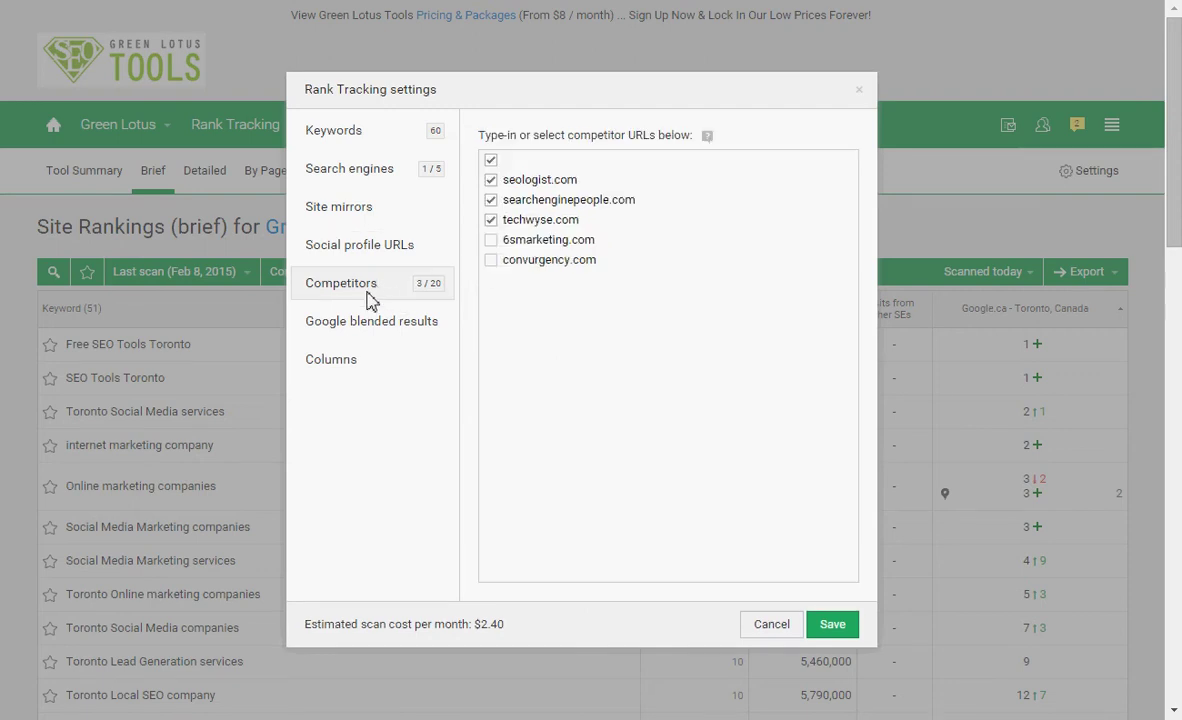
mouse_move(495, 248)
left_mouse_down()
mouse_move(496, 198)
mouse_move(503, 240)
left_mouse_up()
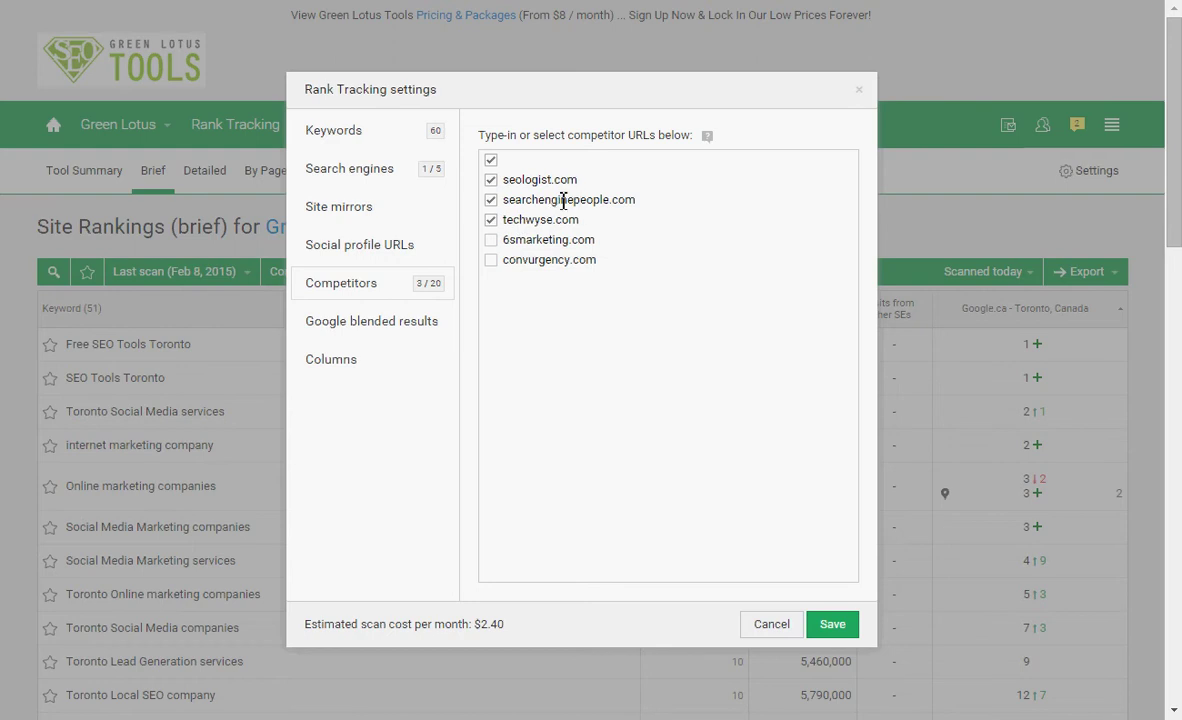
left_click(382, 332)
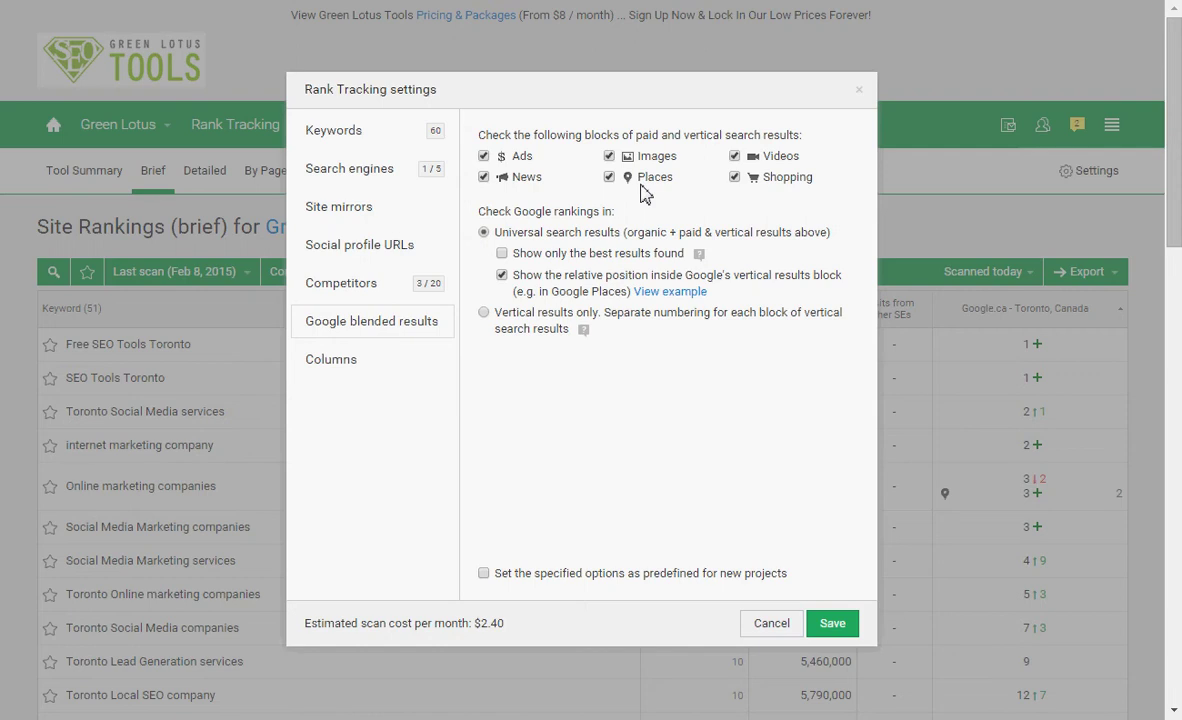
left_click(360, 365)
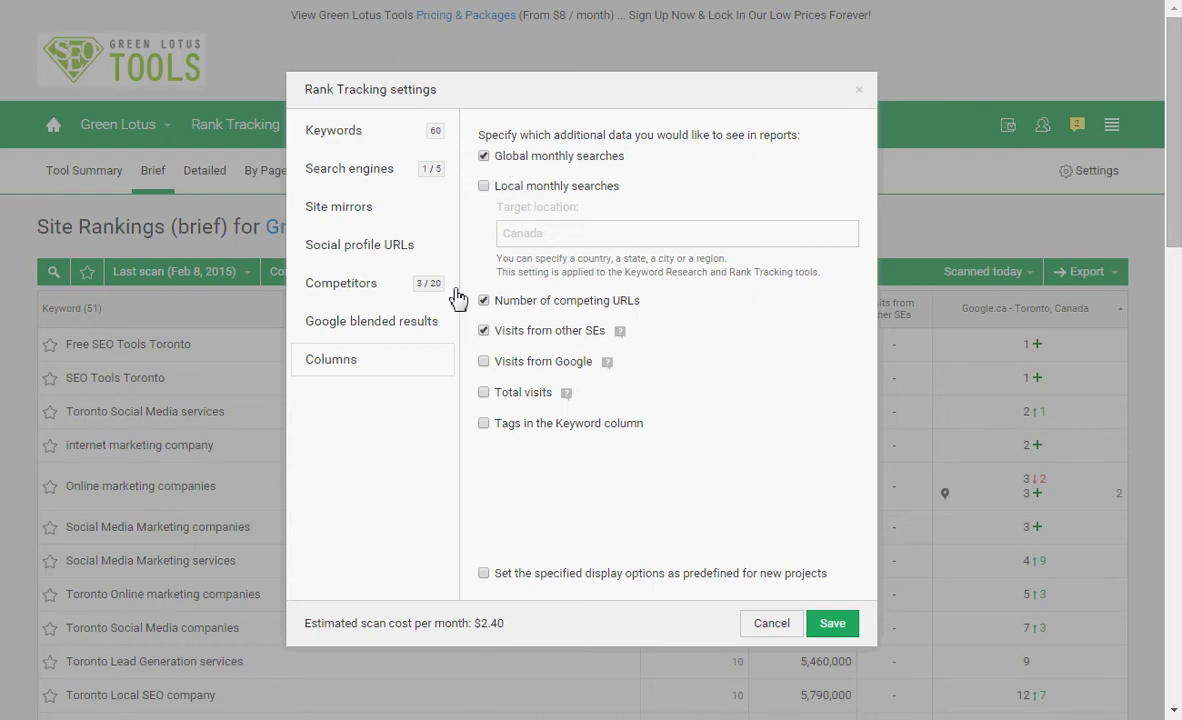
left_click(780, 623)
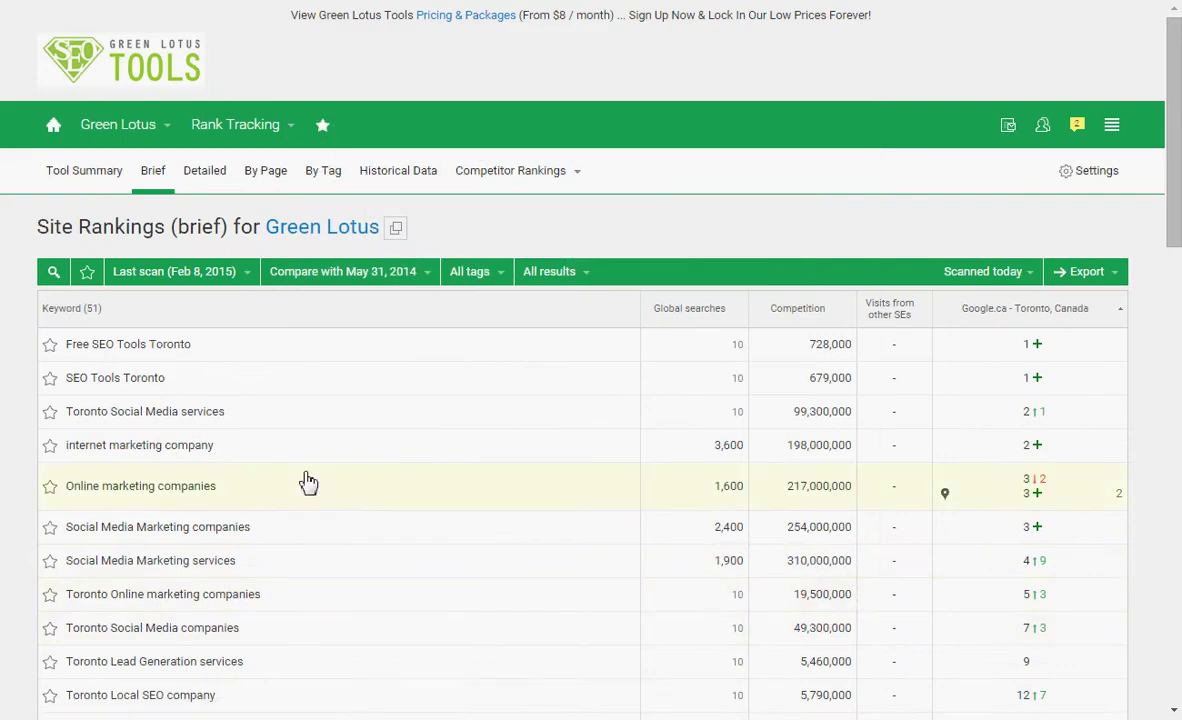
Examine the detailed site rankings report, including keyword position, SERP page and ranking web page.
left_click(194, 178)
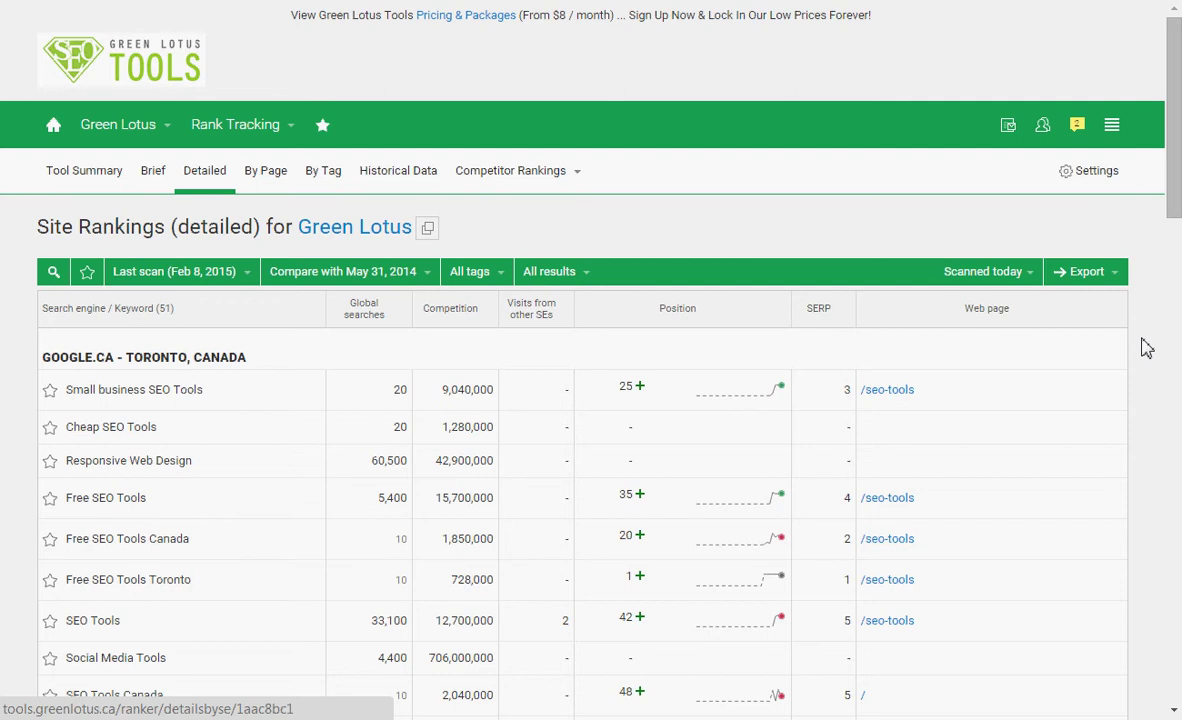
scroll(1147, 348, "down", 1)
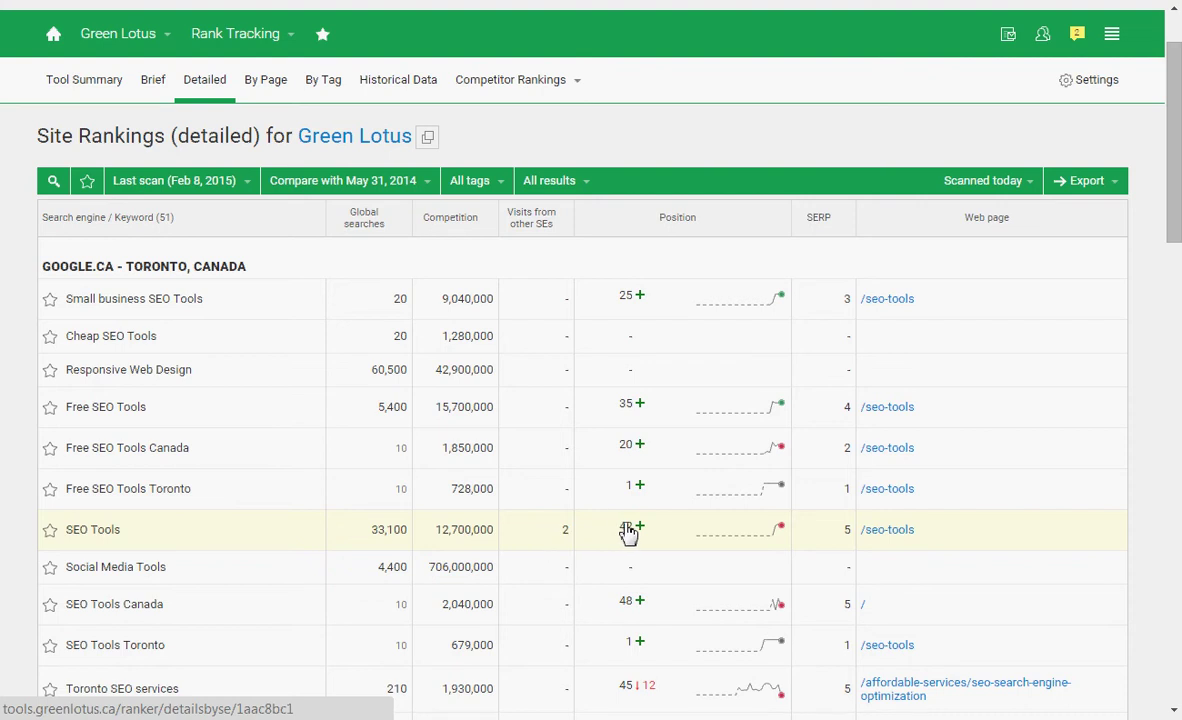
mouse_move(627, 533)
mouse_move(818, 232)
Examine the site rankings by page to see which keywords each page of the site ranks for.
left_click(266, 80)
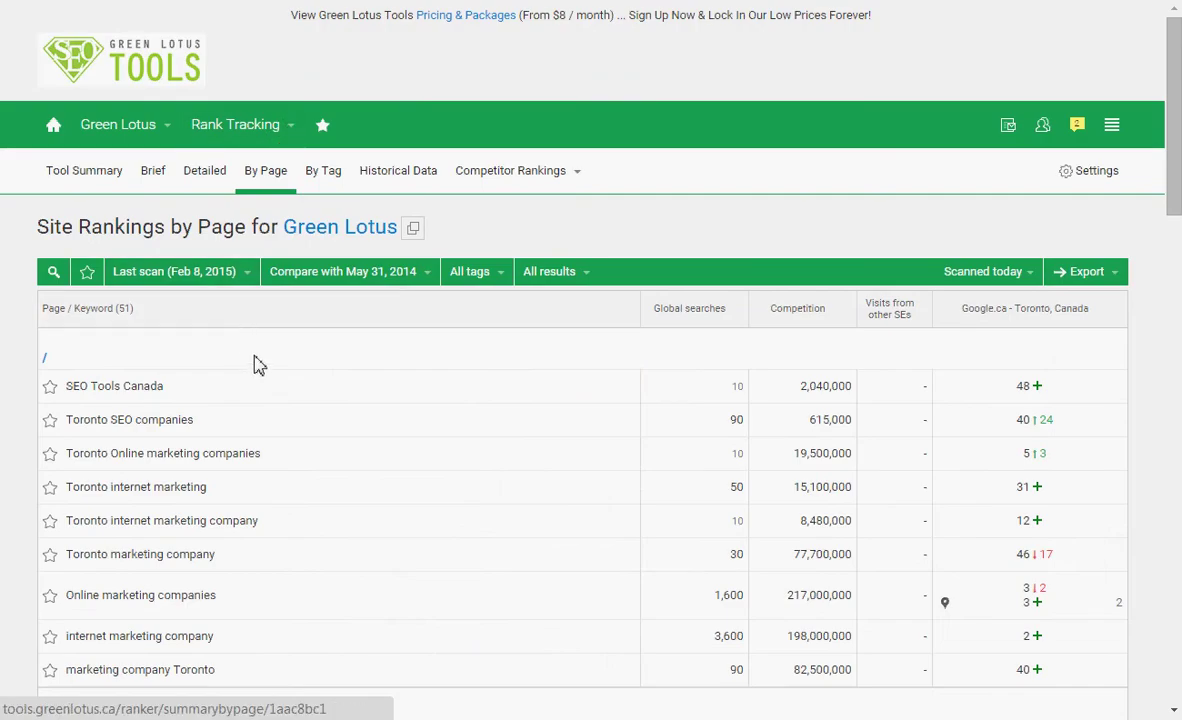
scroll(255, 366, "down", 2)
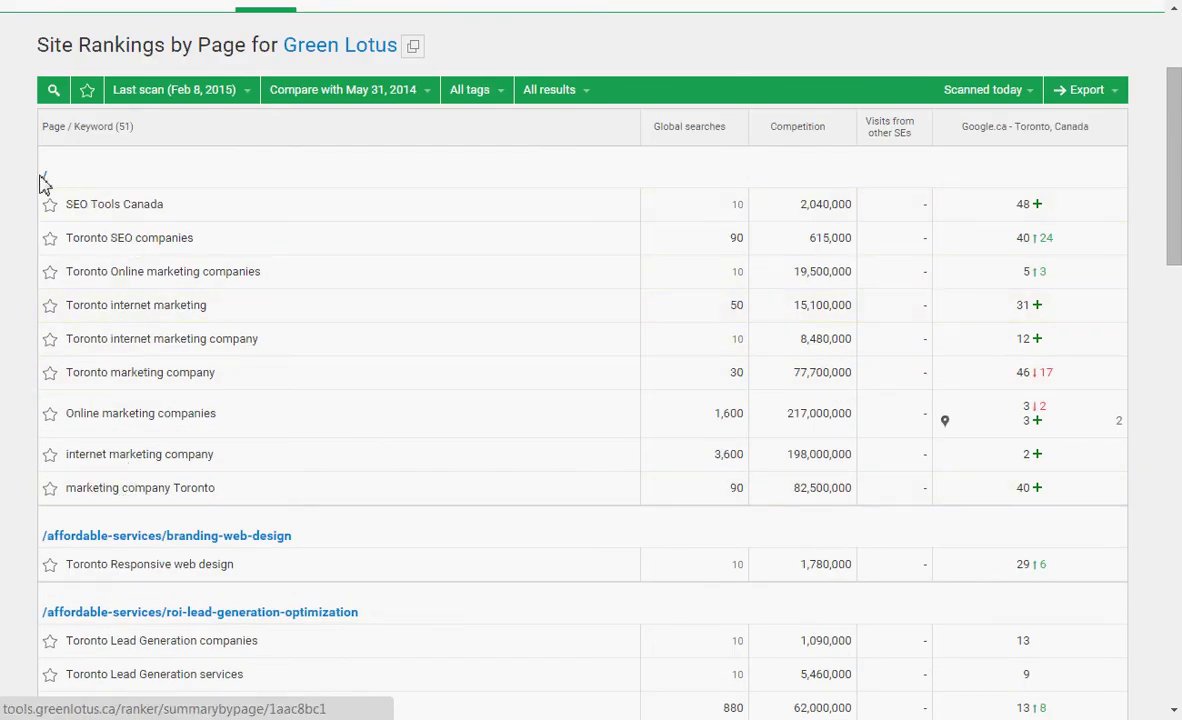
scroll(165, 320, "down", 1)
scroll(165, 320, "down", 1)
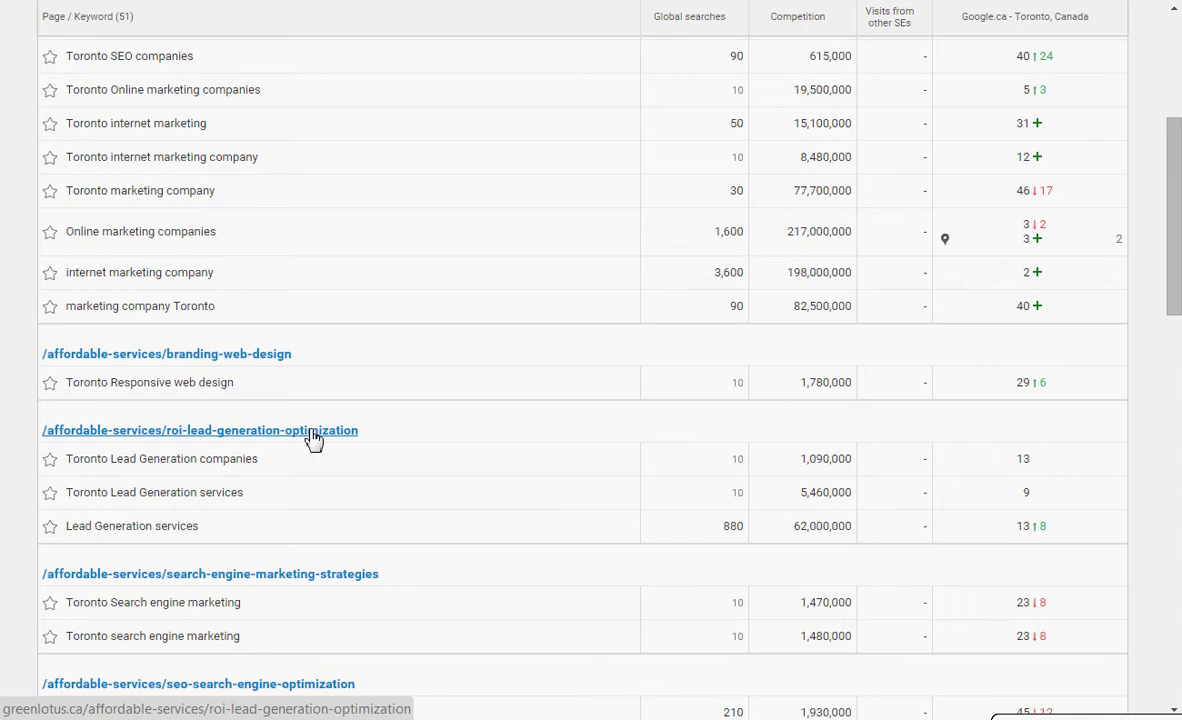
scroll(312, 440, "up", 3)
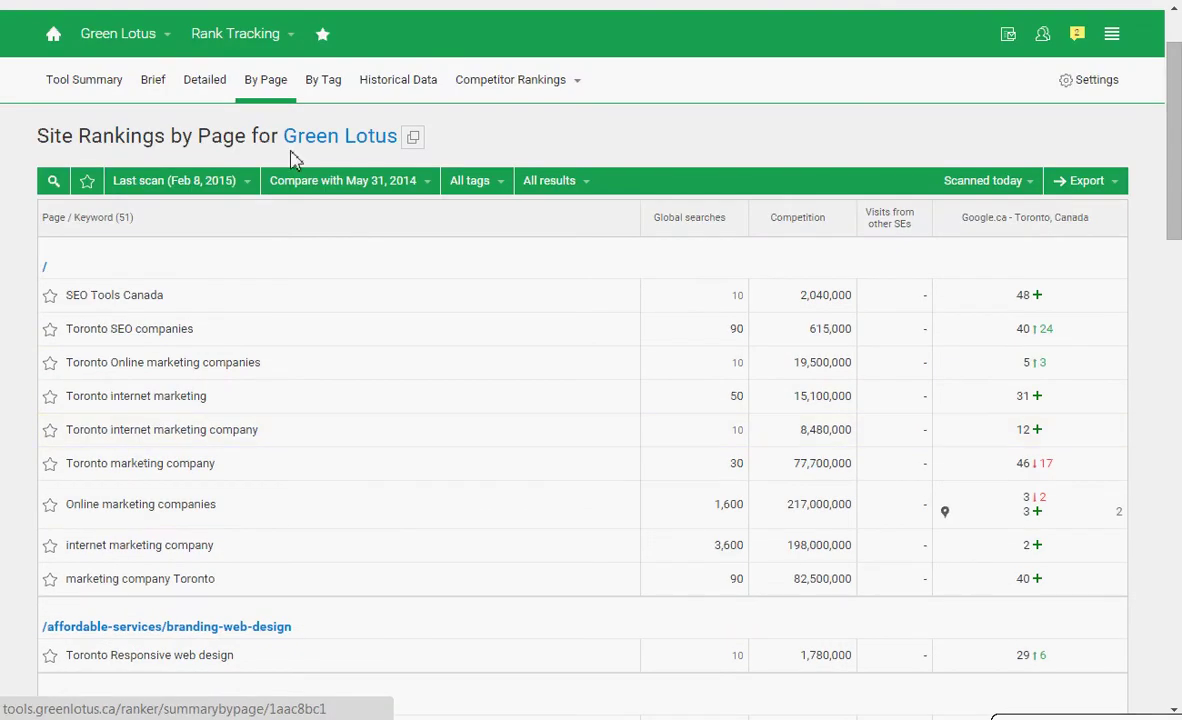
Review the historical data charts for average listing position and ranking summary across the scan dates.
left_click(375, 90)
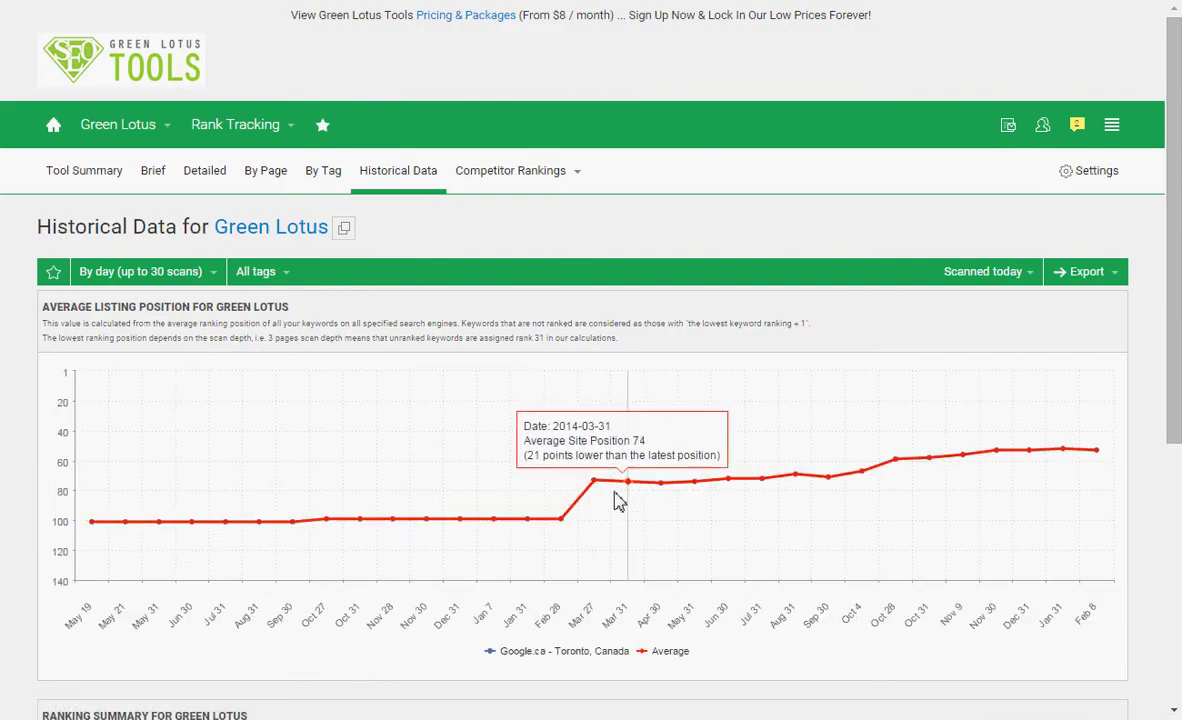
mouse_move(706, 495)
mouse_move(1090, 449)
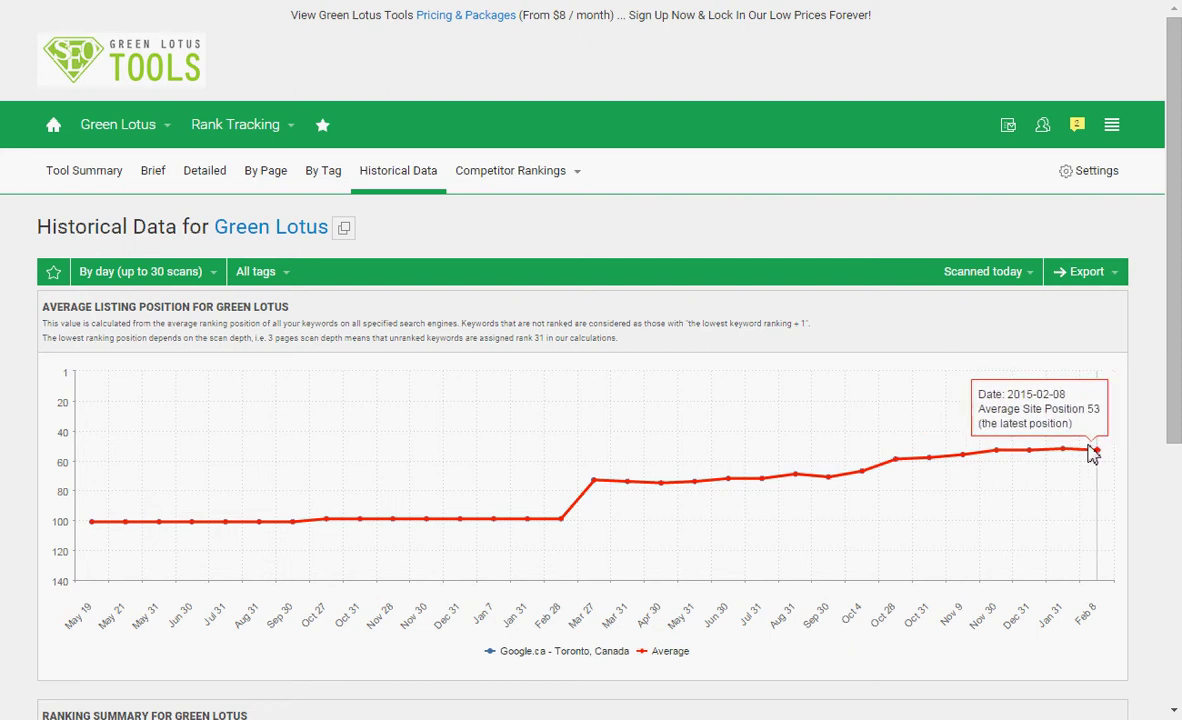
scroll(1119, 455, "down", 5)
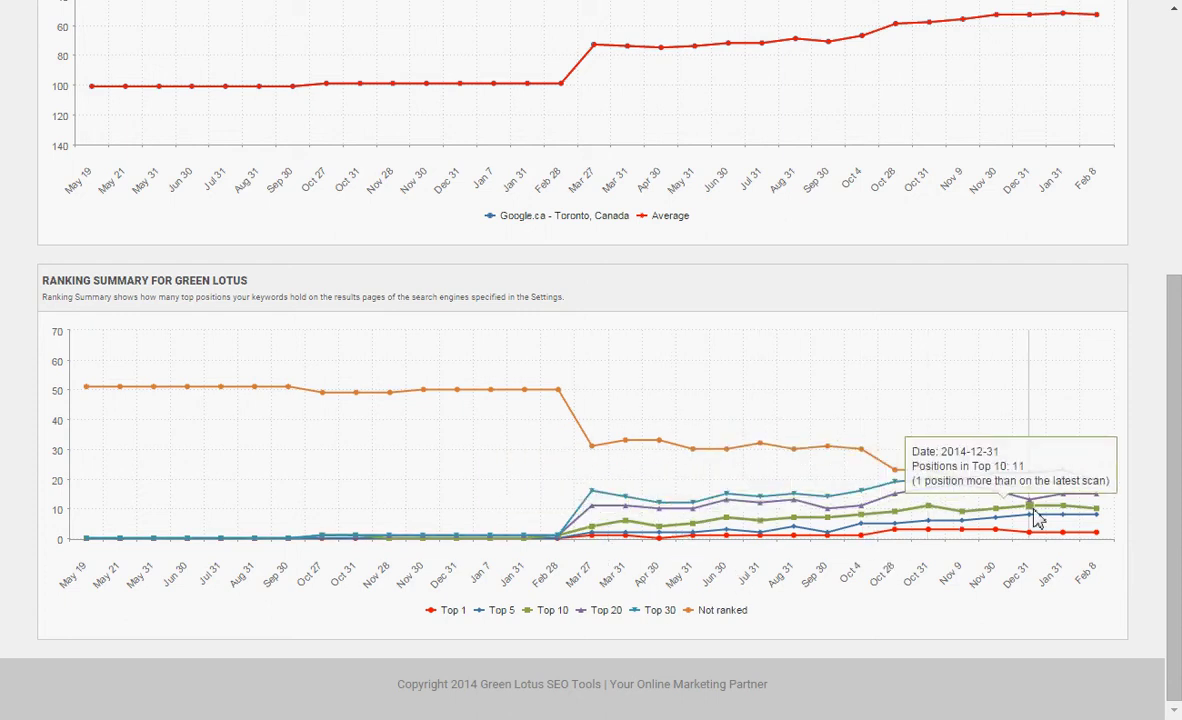
scroll(1013, 514, "up", 4)
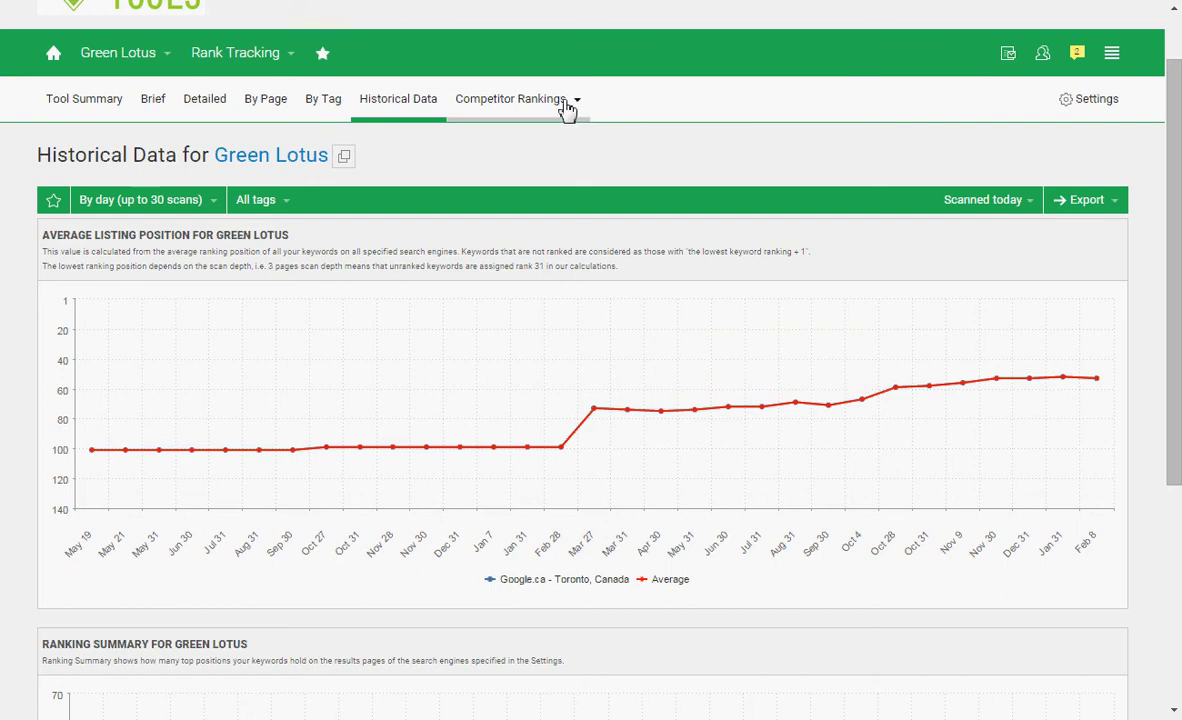
Open the Competitor Rankings by SE report for Green Lotus.
left_click(567, 106)
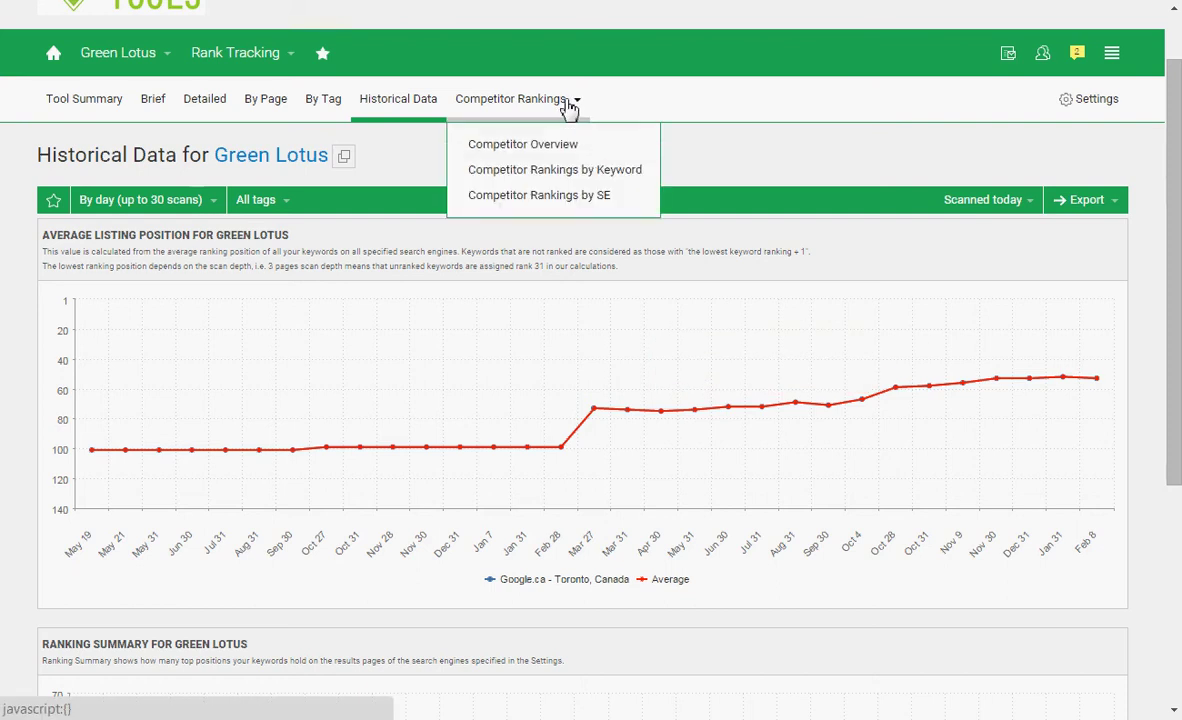
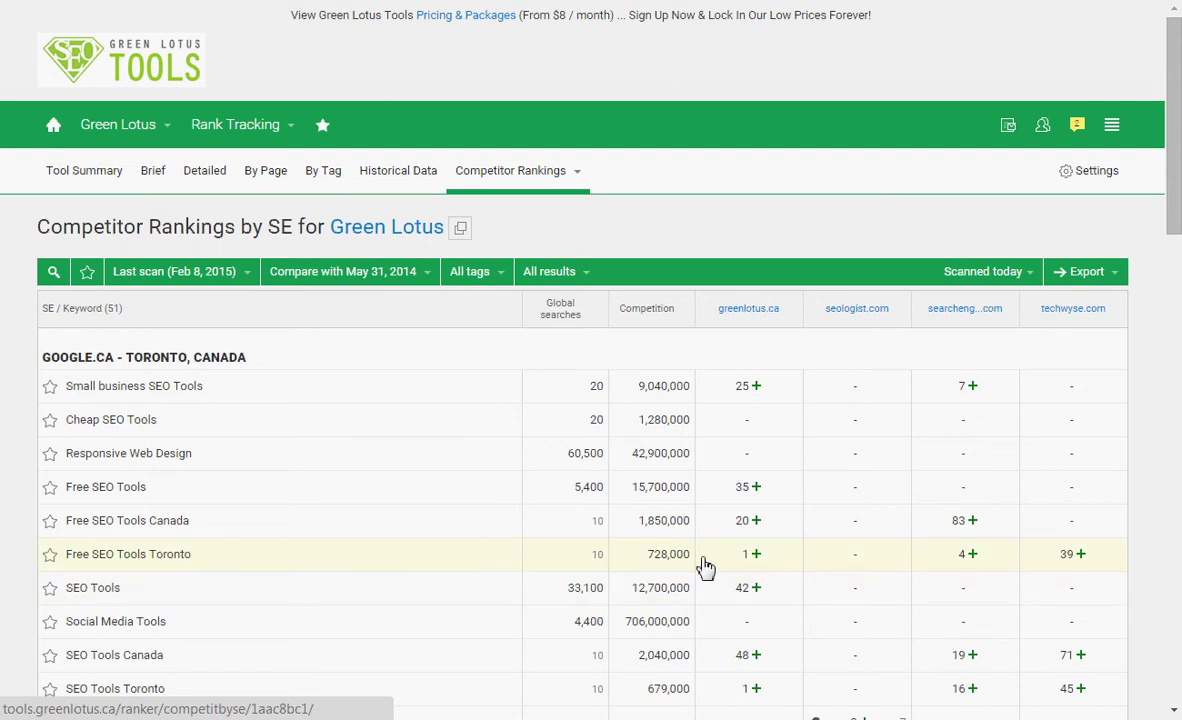
Examine how Green Lotus and its competitors rank per keyword, including the positions for Free SEO Tools Toronto and the Places result for Toronto SEO services.
mouse_move(707, 568)
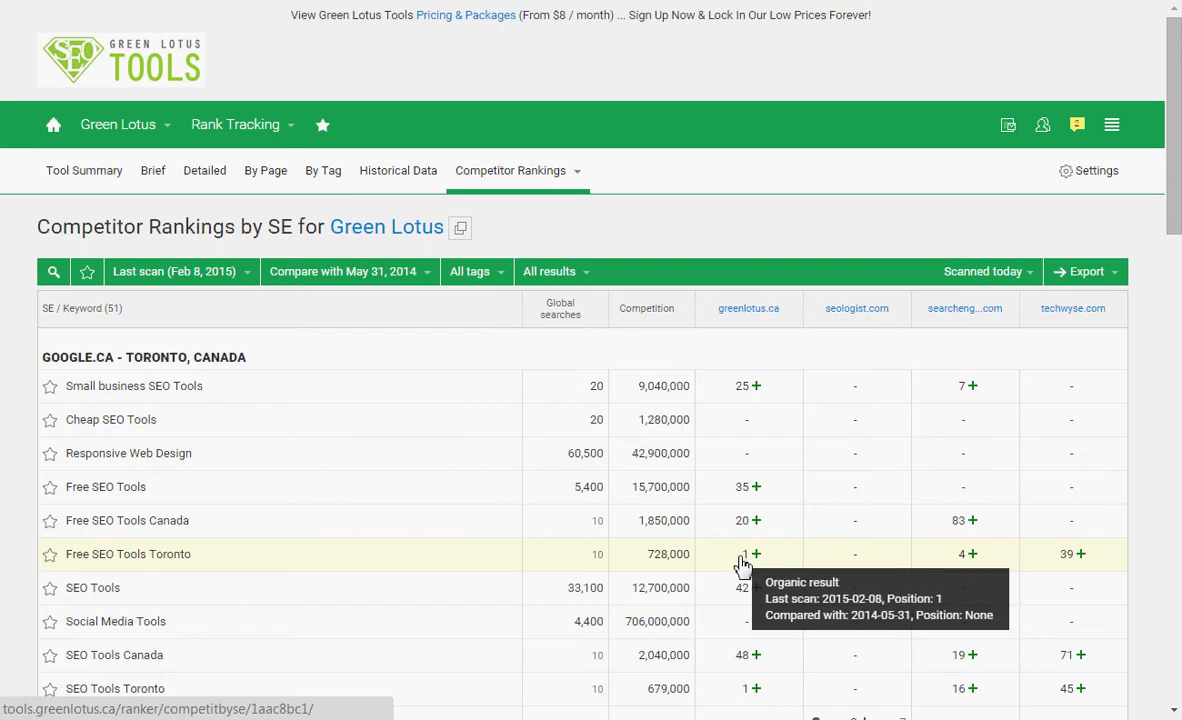
mouse_move(853, 562)
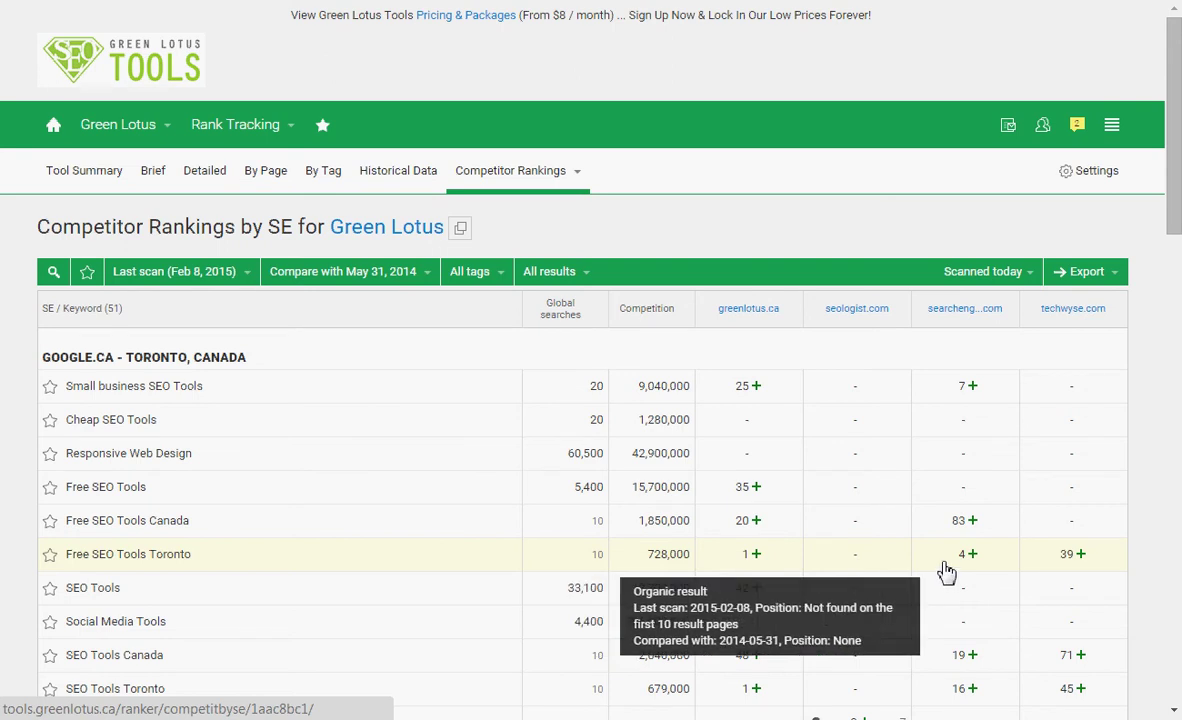
mouse_move(962, 564)
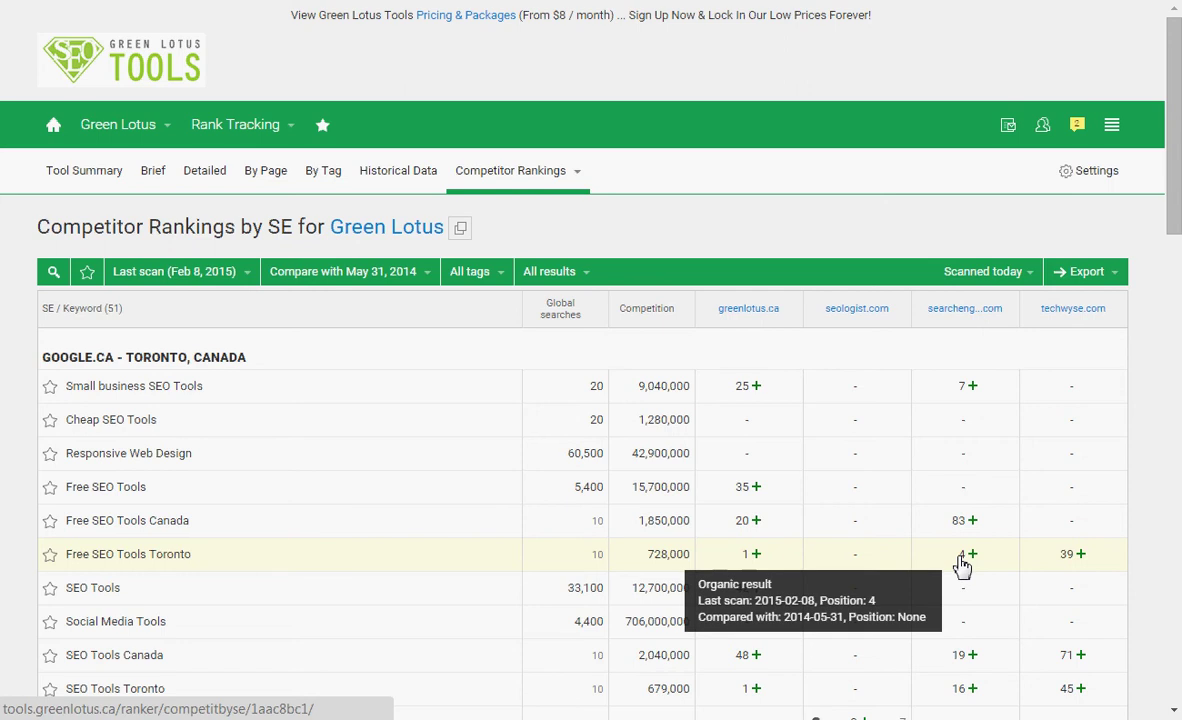
mouse_move(1055, 566)
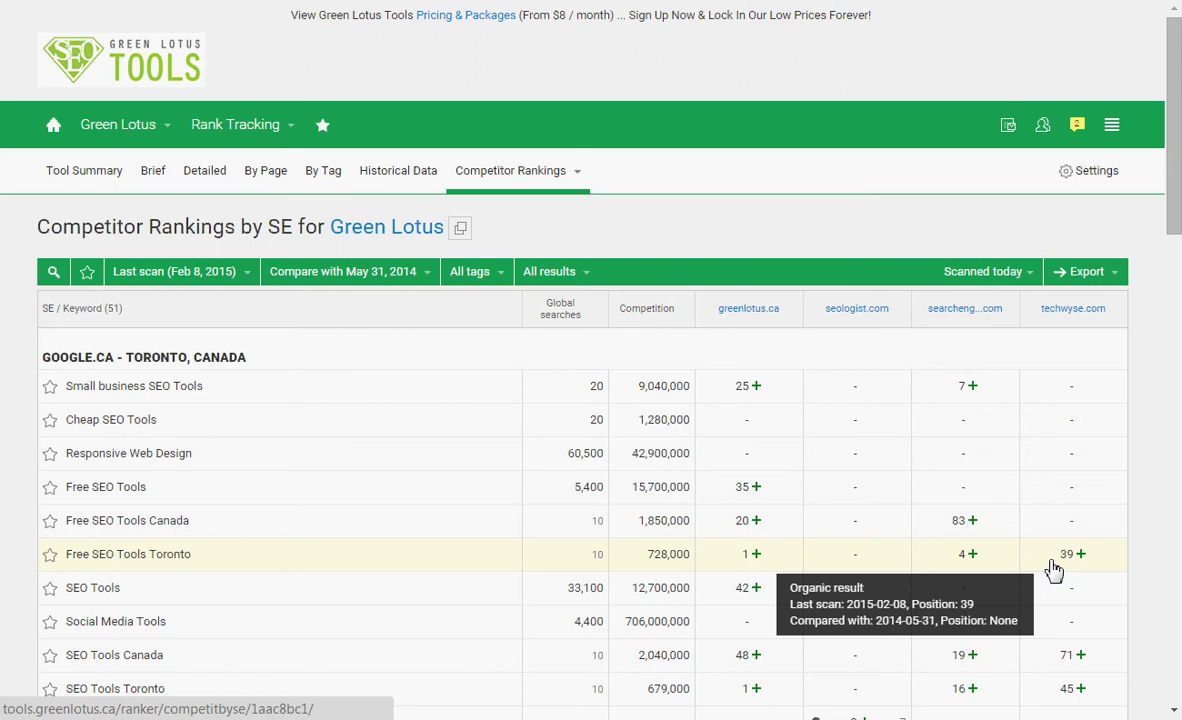
scroll(1055, 566, "down", 3)
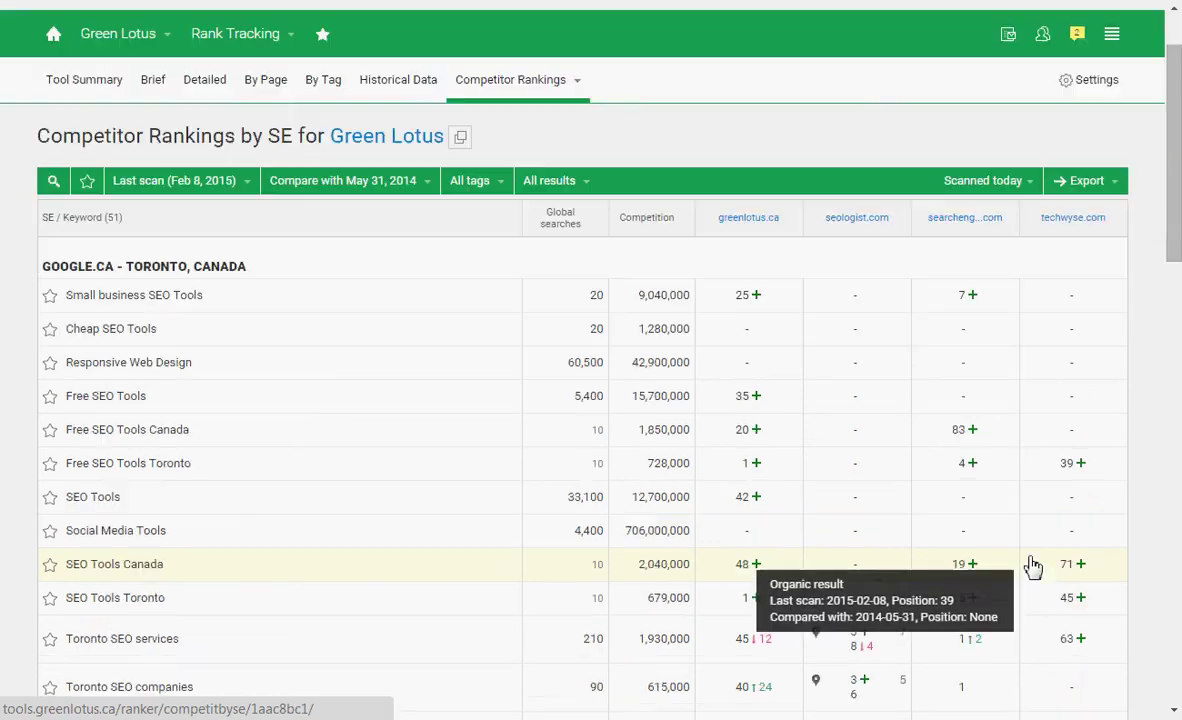
mouse_move(820, 458)
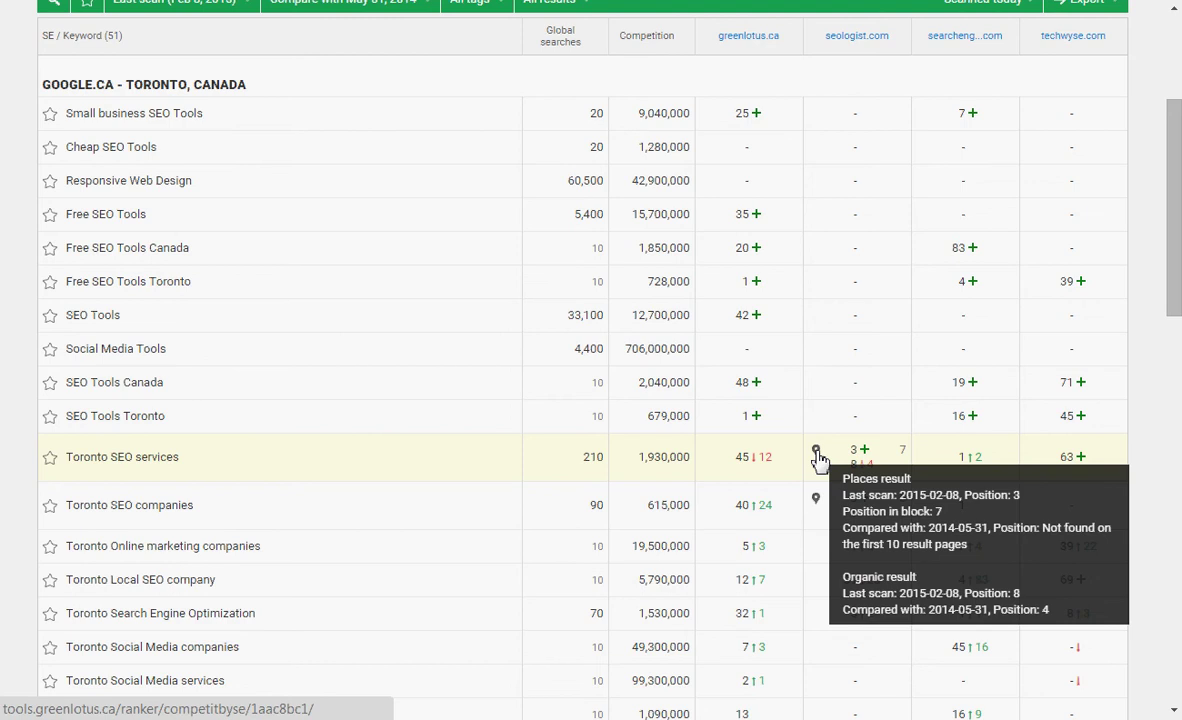
scroll(818, 458, "down", 5)
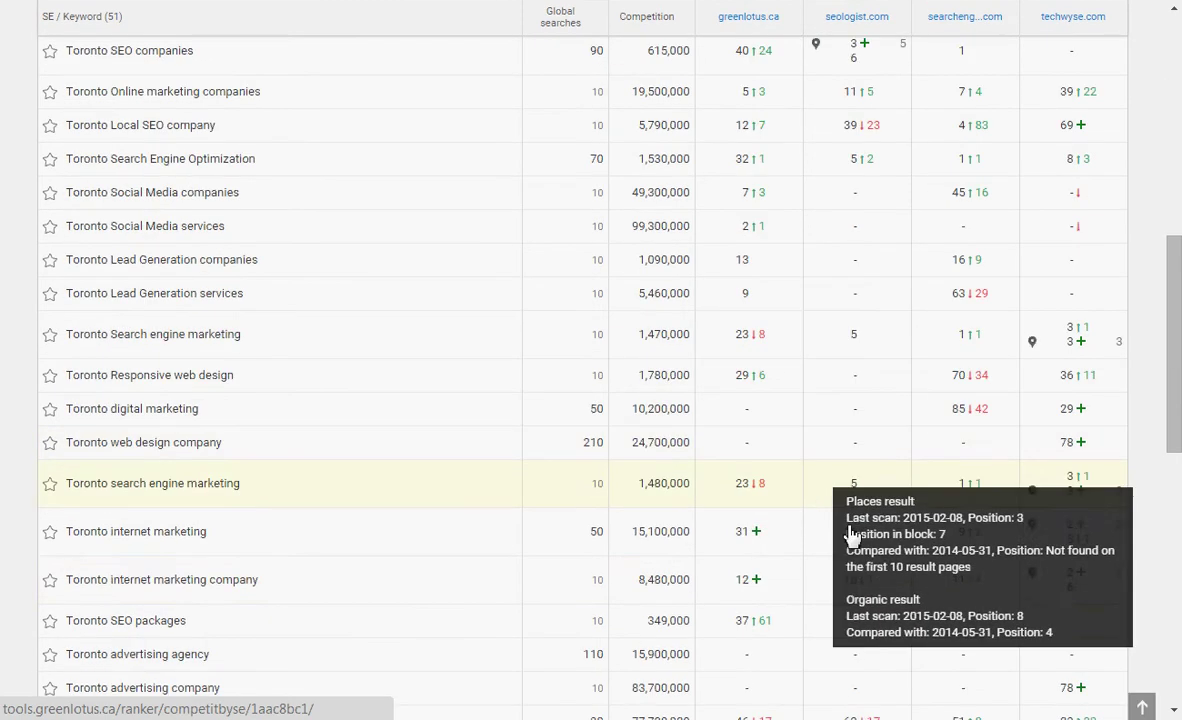
scroll(1176, 564, "down", 9)
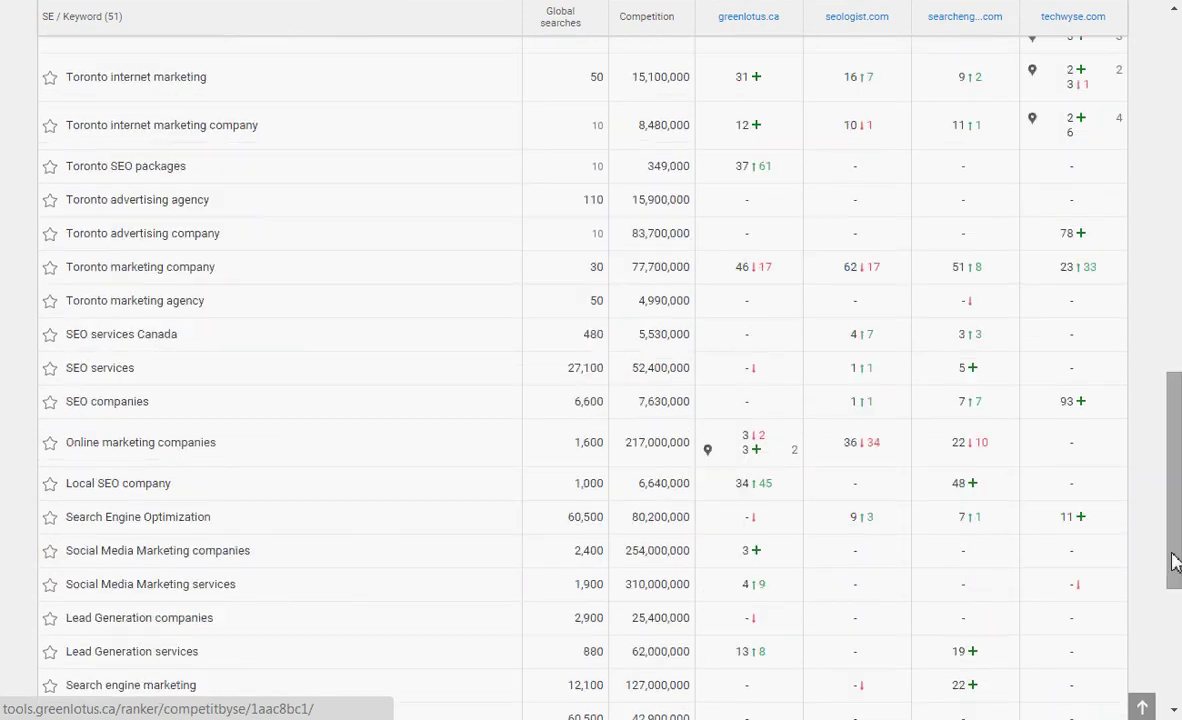
scroll(1176, 564, "up", 14)
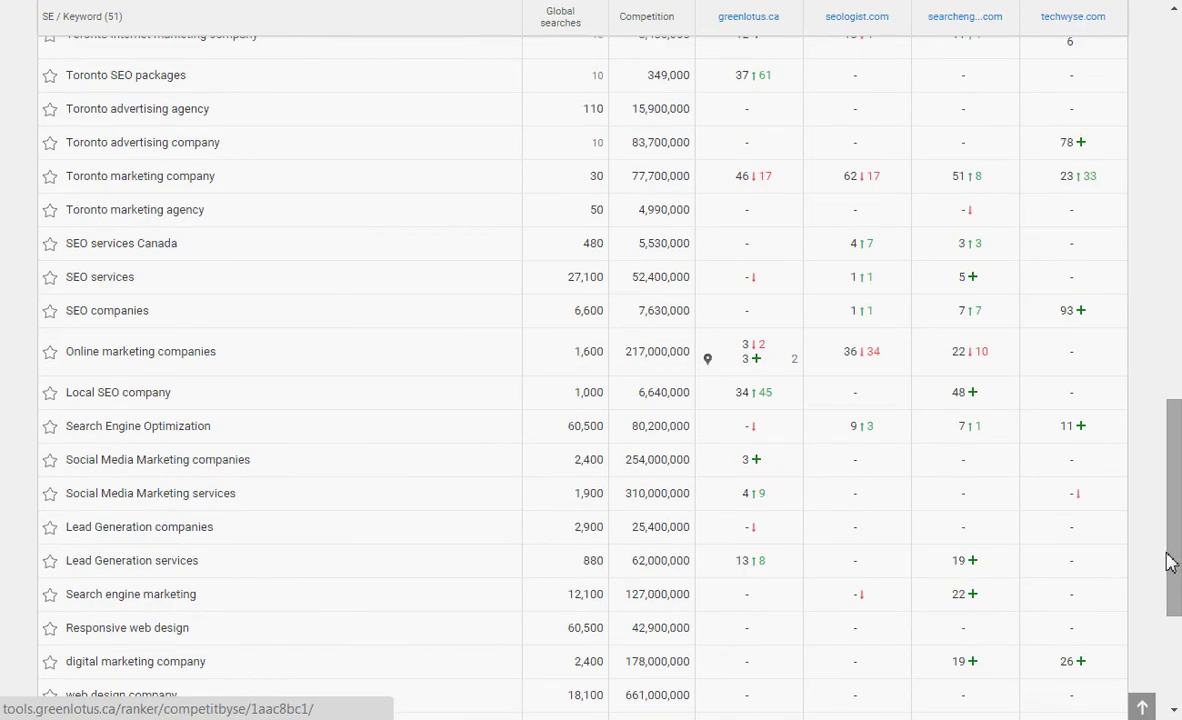
scroll(1167, 562, "up", 3)
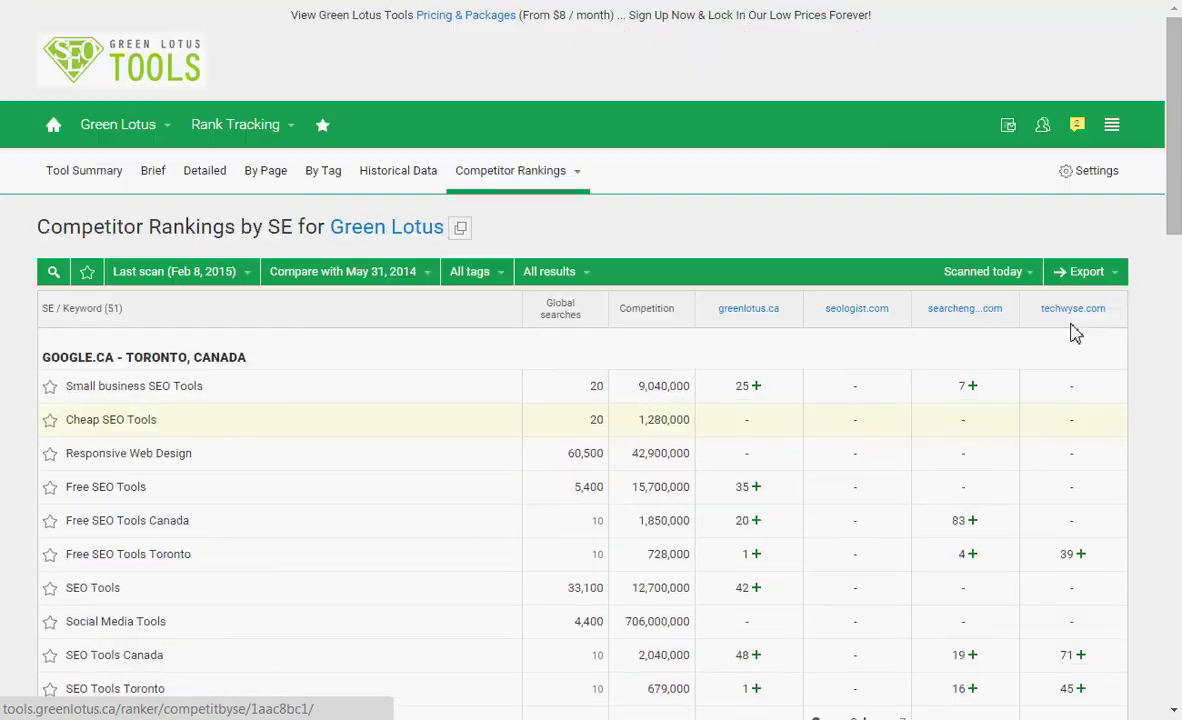
Check the Google blended results options in the Rank Tracking settings and close the settings without saving.
left_click(1020, 174)
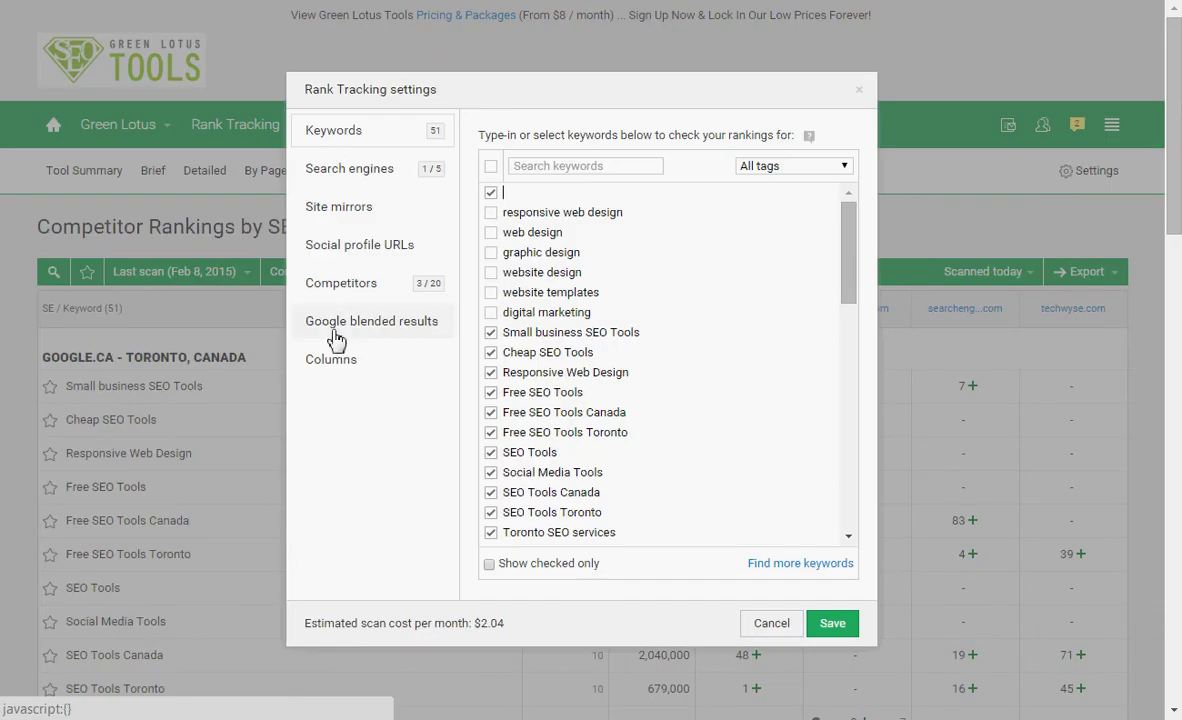
left_click(337, 324)
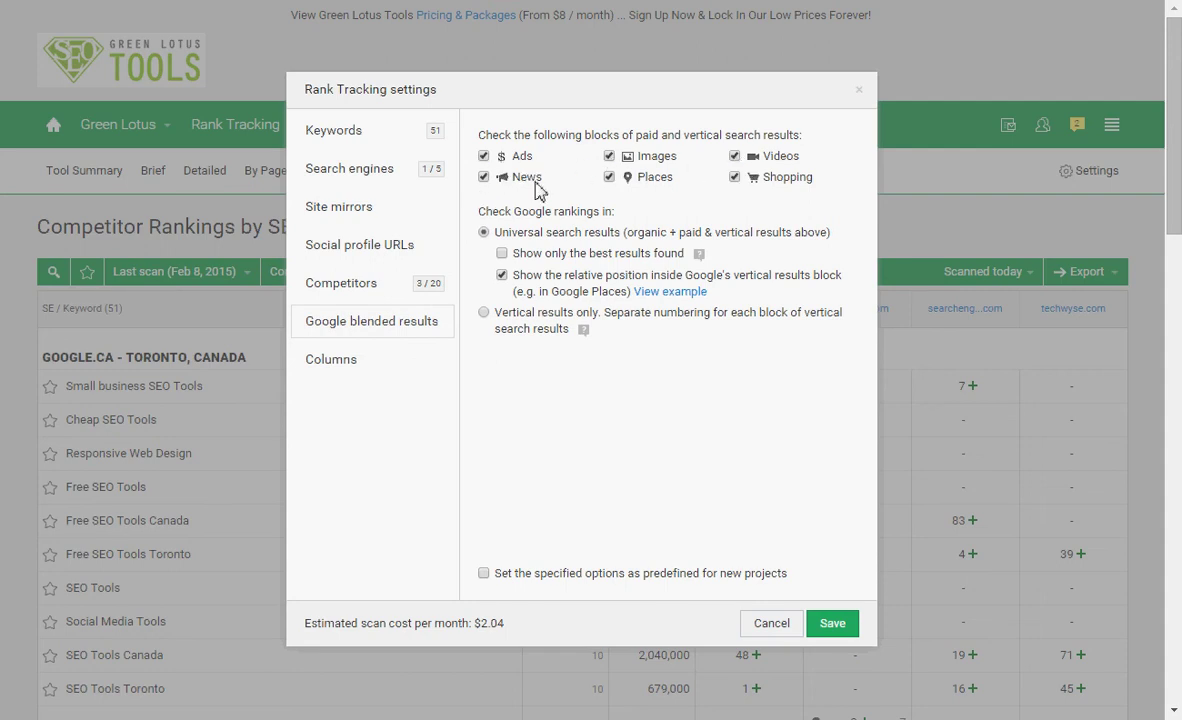
left_click(758, 630)
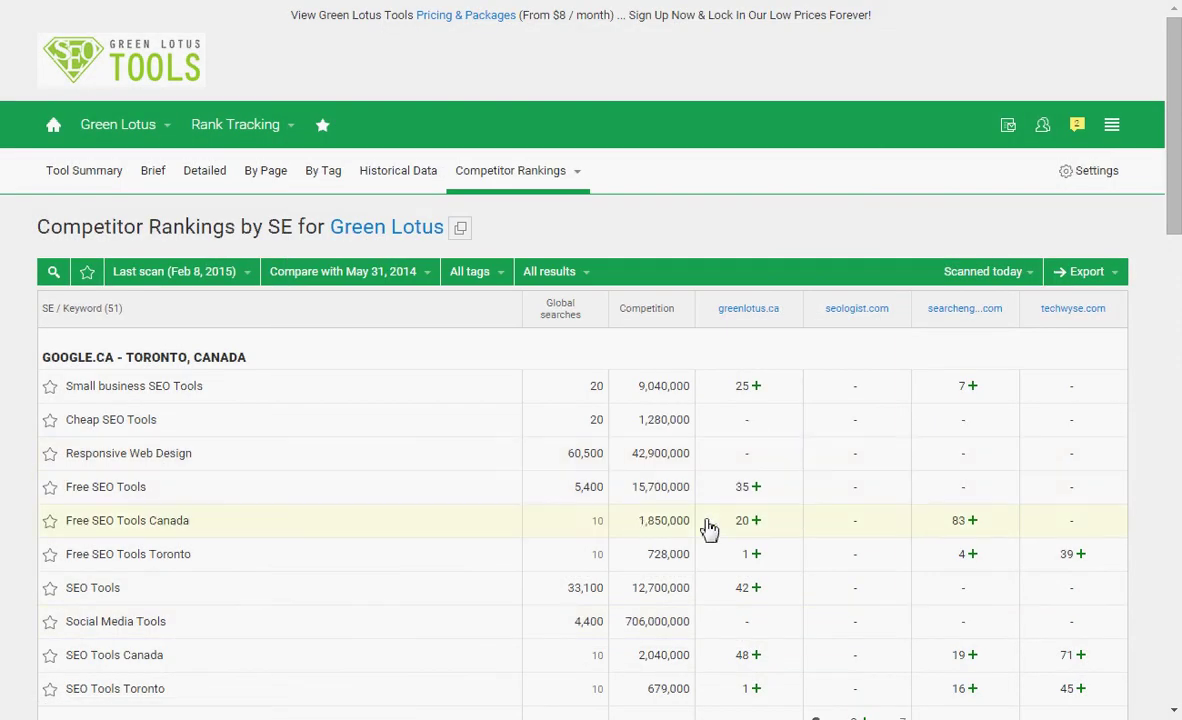
Open the Competitor Overview report and review the charts for average listing position and site visibility of the competitors.
left_click(557, 181)
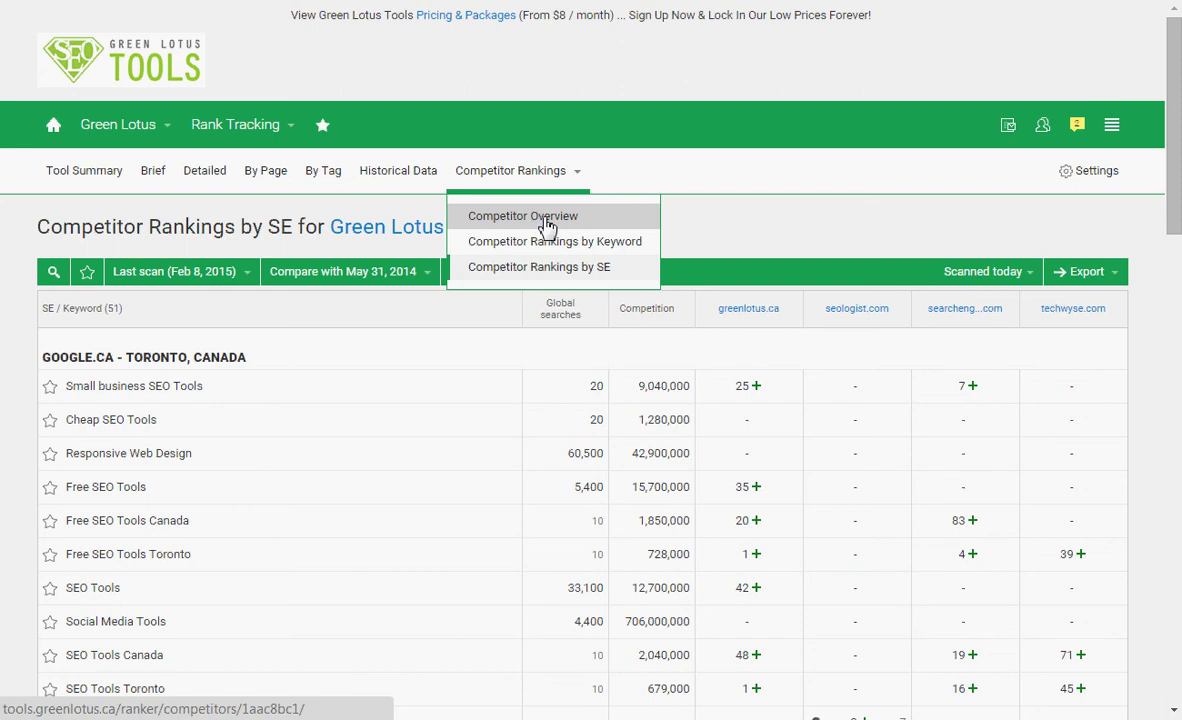
left_click(548, 218)
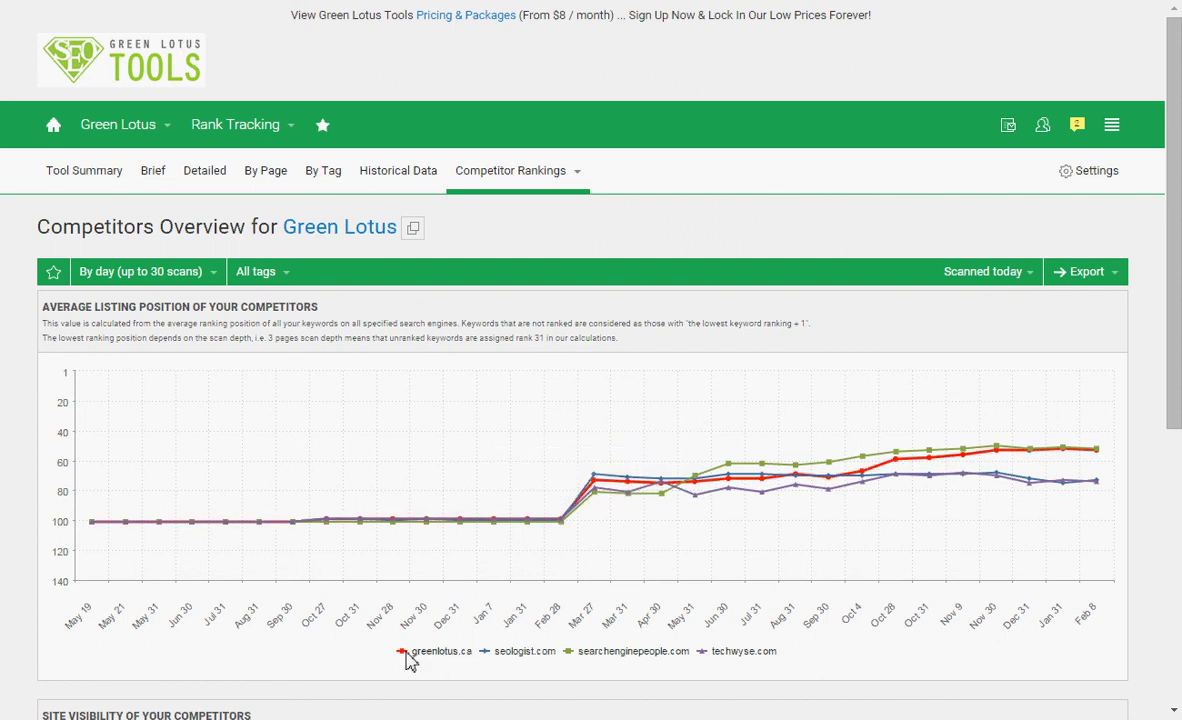
scroll(407, 660, "down", 1)
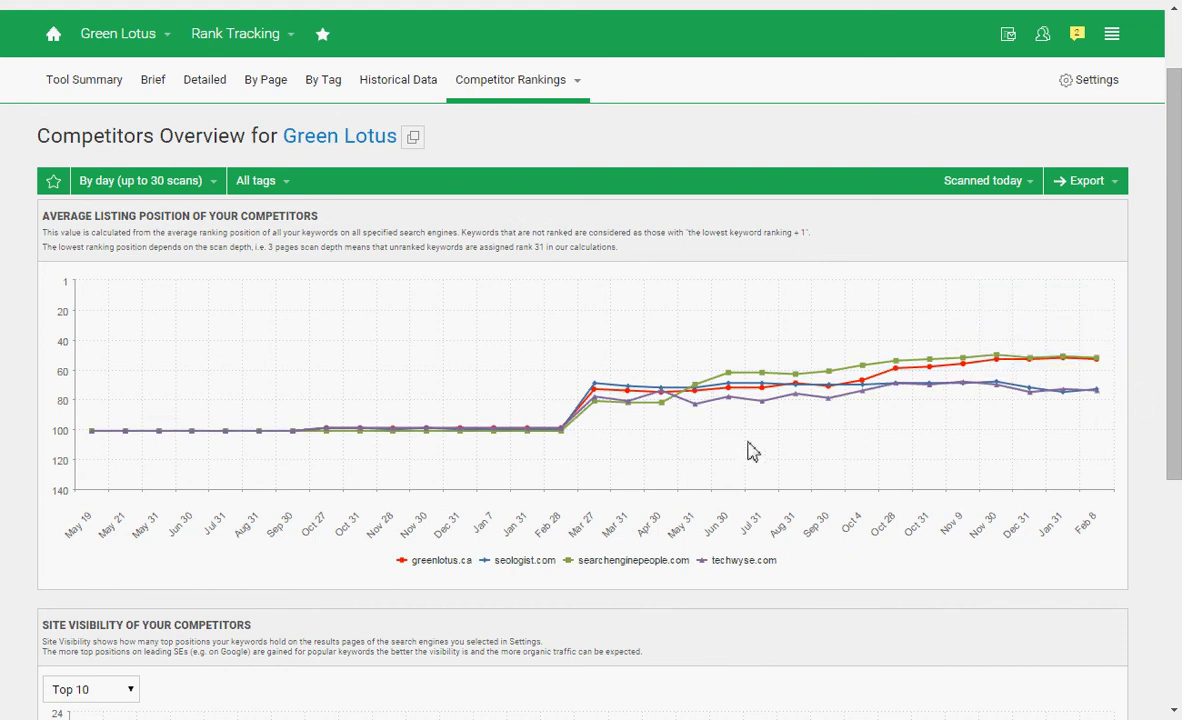
scroll(752, 450, "down", 4)
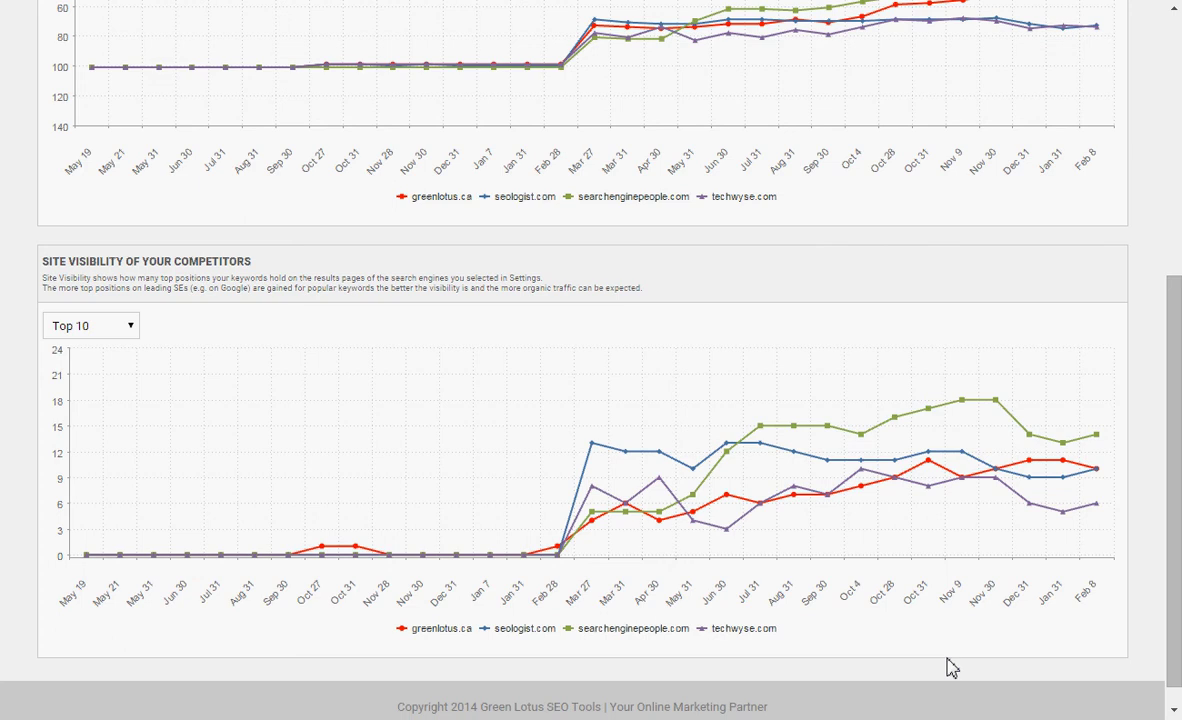
Compare the competitors' site visibility chart for Top 1 and Top 5 positions, and return it to Top 10.
left_click(126, 330)
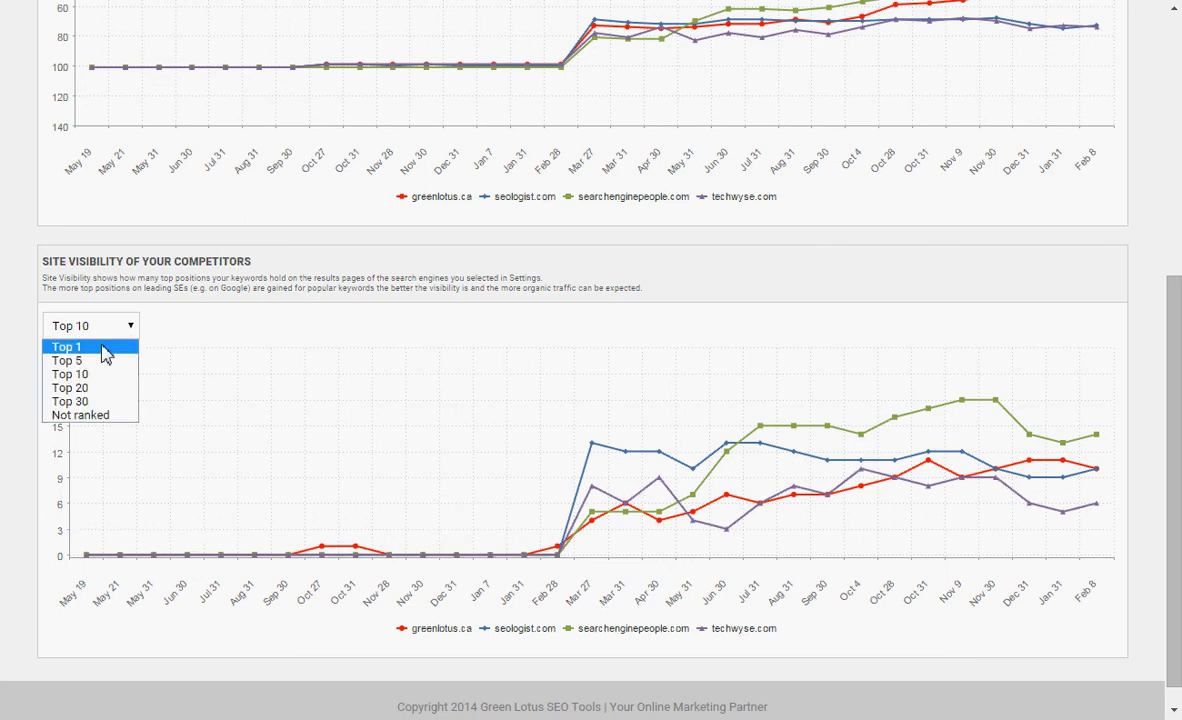
left_click(105, 350)
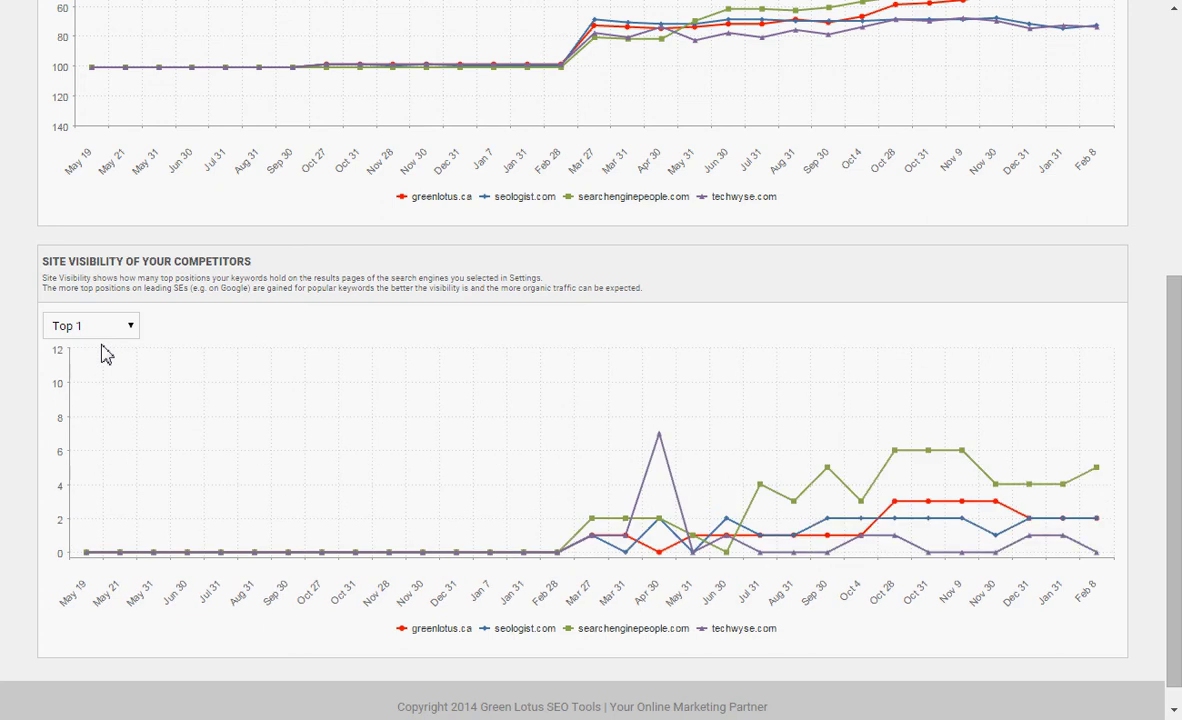
left_click(105, 326)
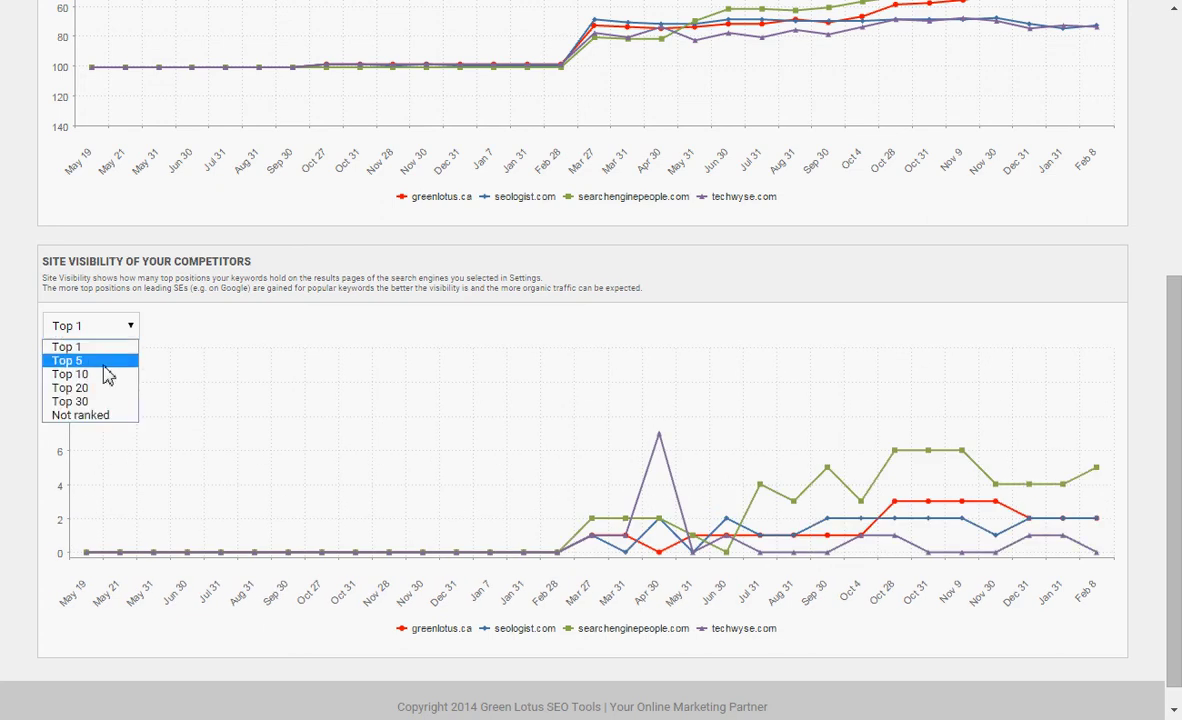
left_click(106, 362)
left_click(110, 330)
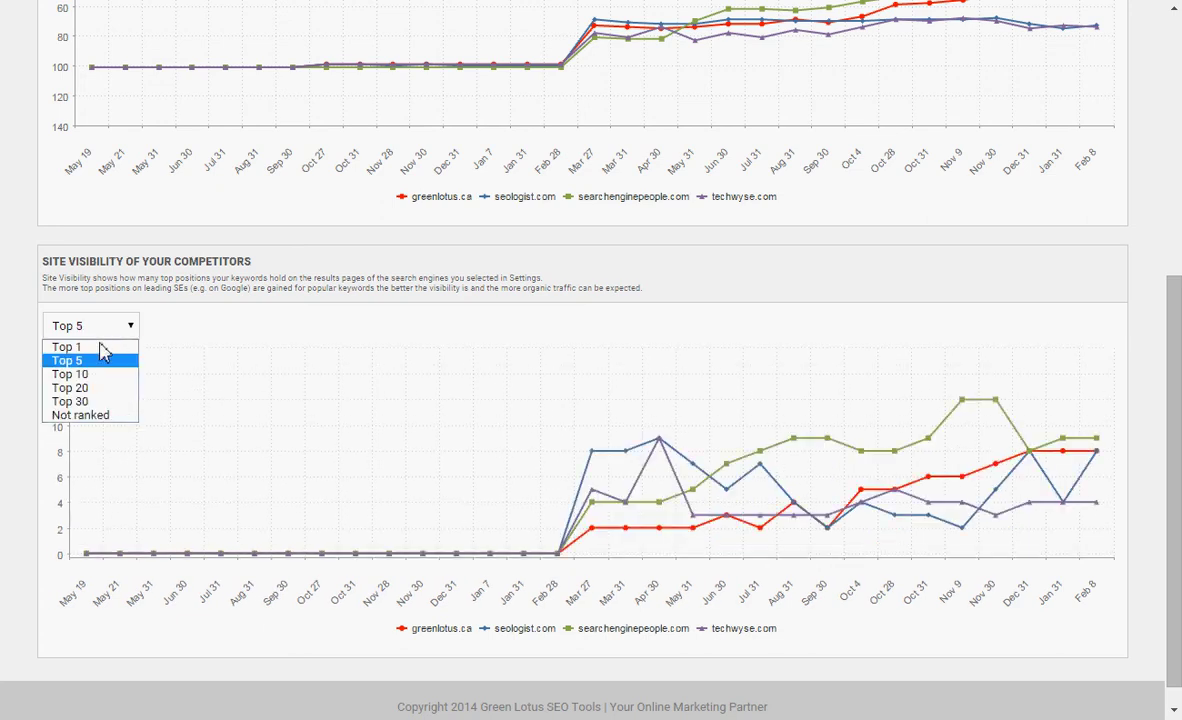
left_click(91, 378)
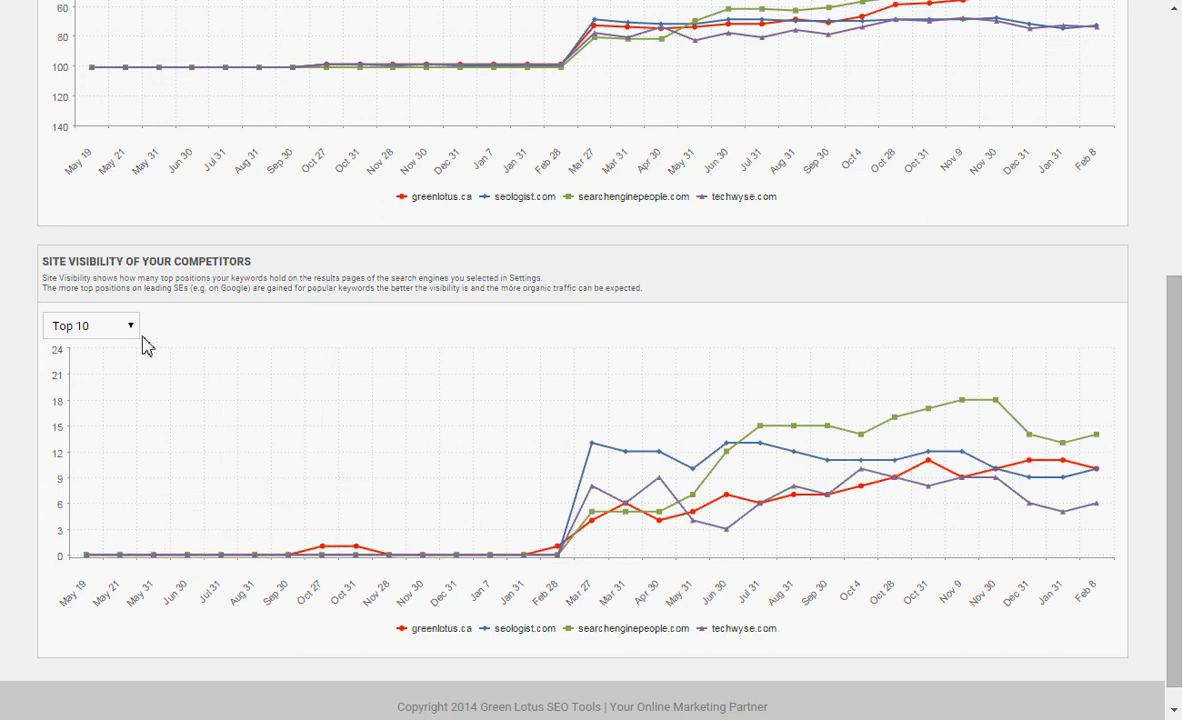
Open the Competitor Rankings by Keyword report and look through the competitor positions listed under each keyword.
scroll(145, 345, "up", 4)
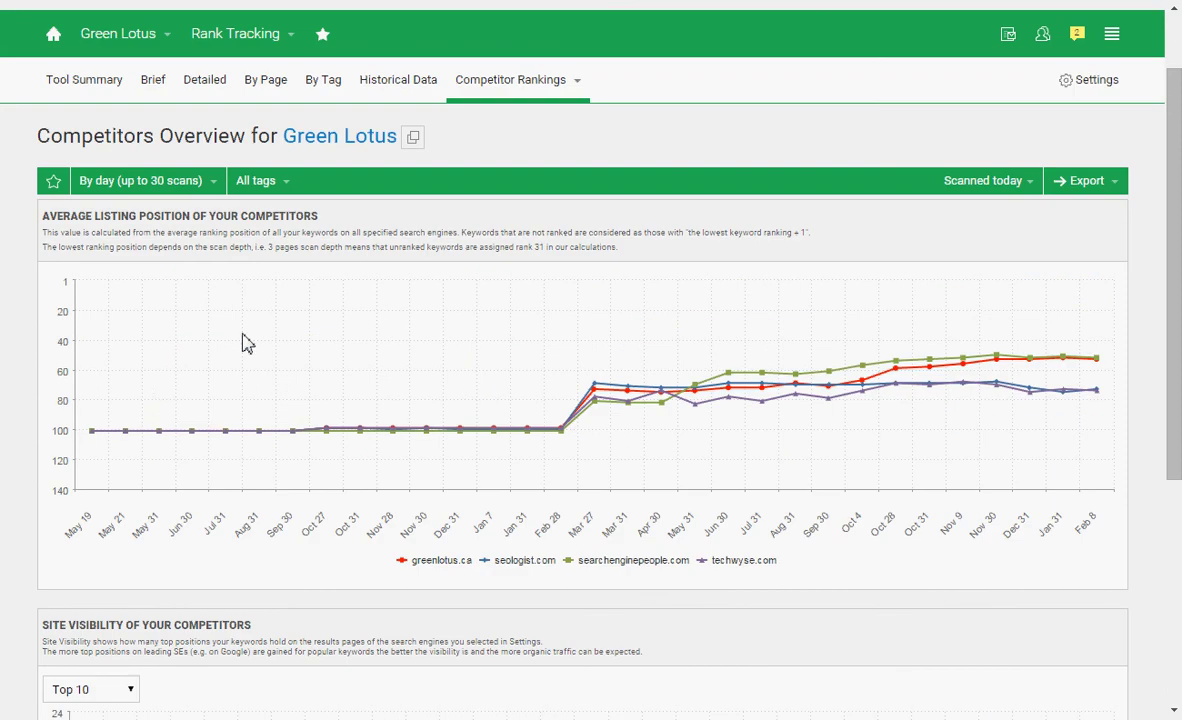
scroll(270, 340, "up", 1)
left_click(512, 174)
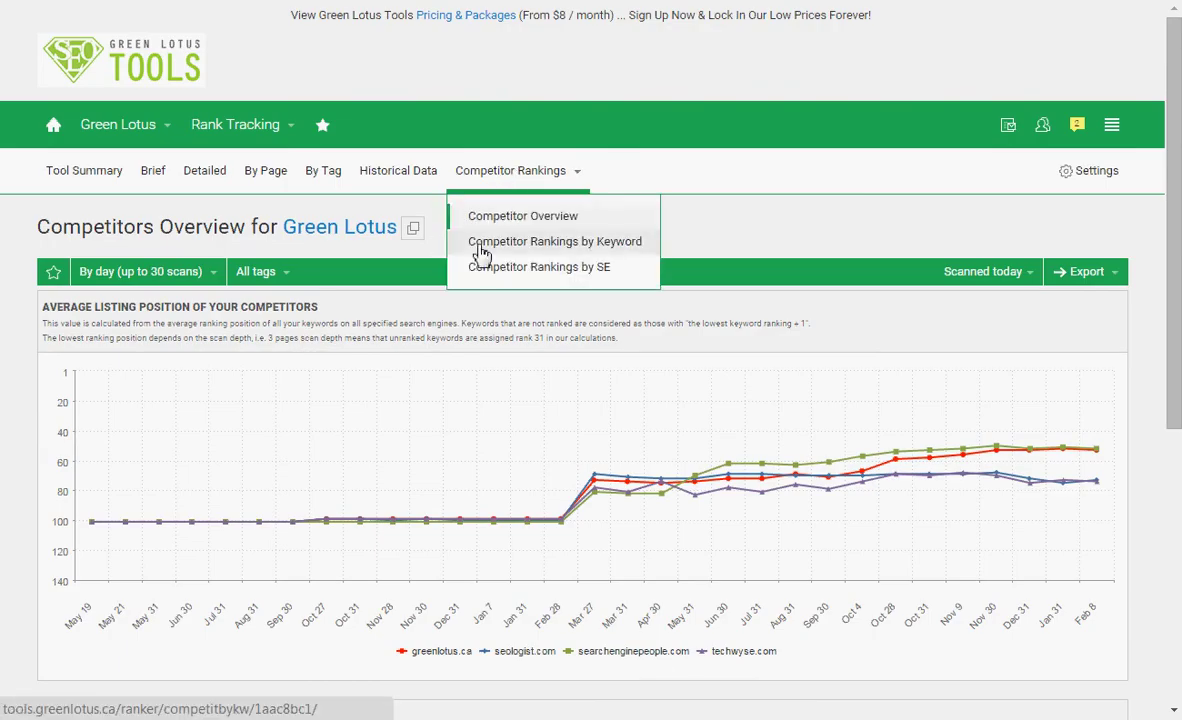
left_click(500, 250)
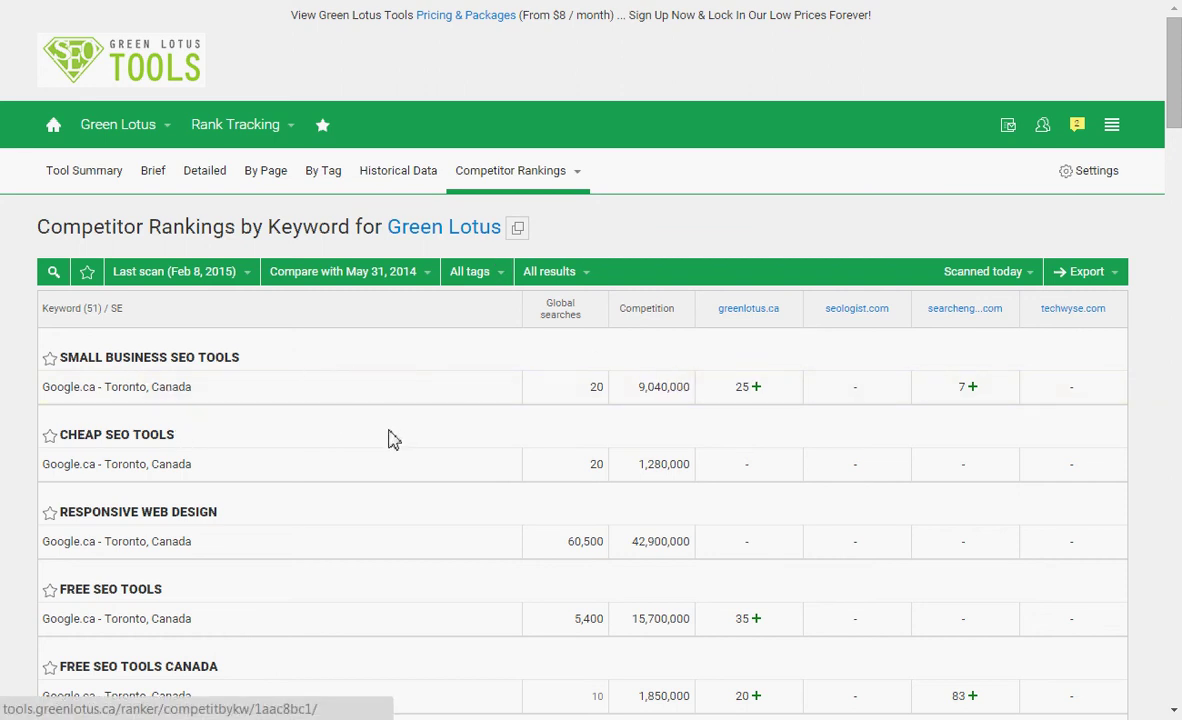
scroll(390, 440, "down", 5)
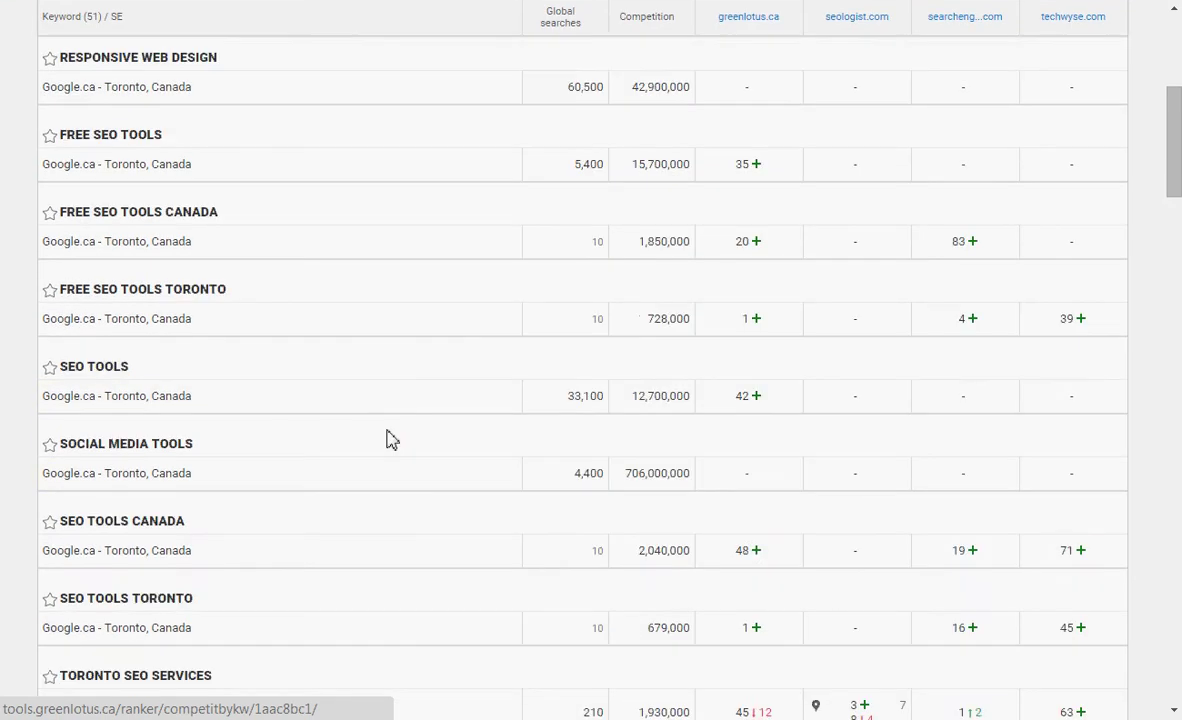
scroll(390, 440, "up", 5)
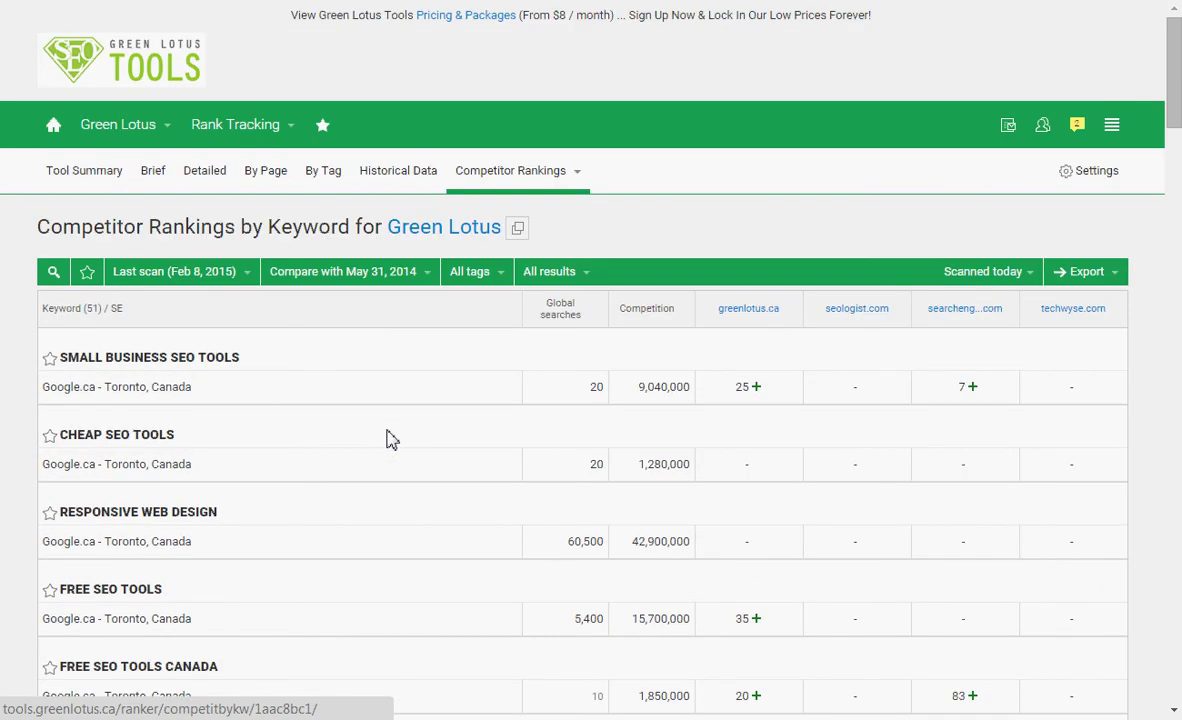